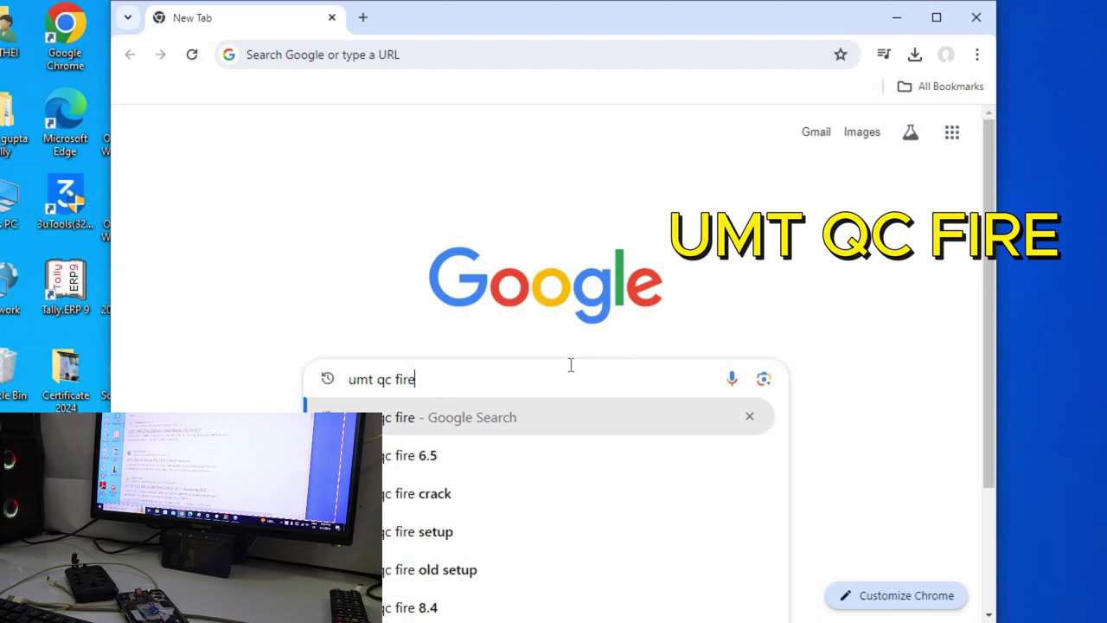
# Step: Search Google for "umt qc fire" and open the UMTv2_UMTPro_QcFire_v9.8 download page from RepairMyMobile's setup list
pyautogui.press('Return')
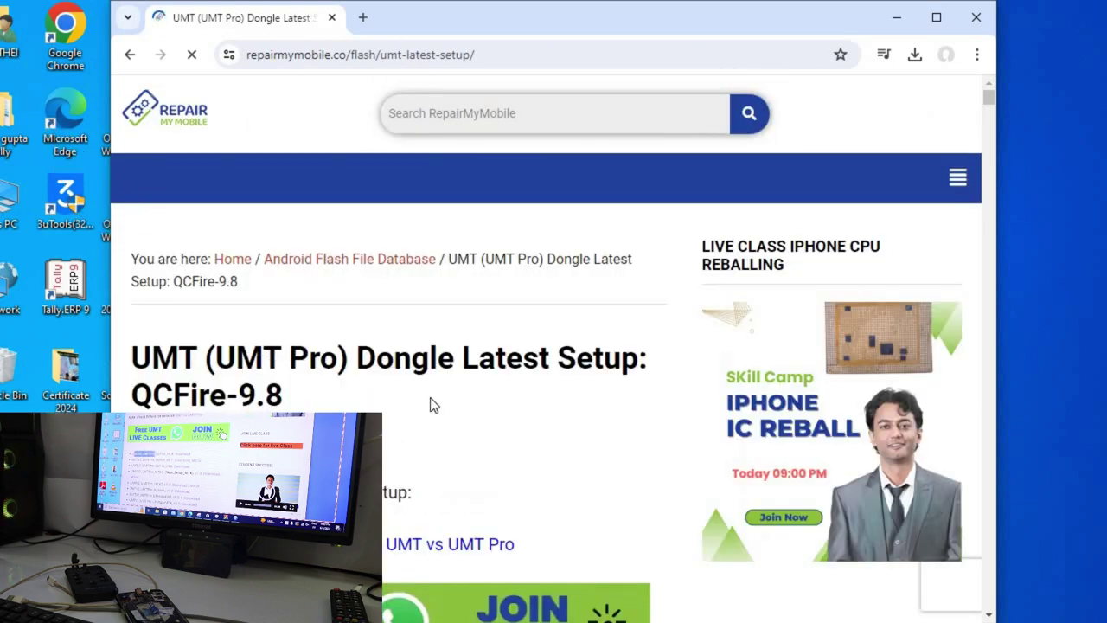
pyautogui.scroll(-4, 450, 390)
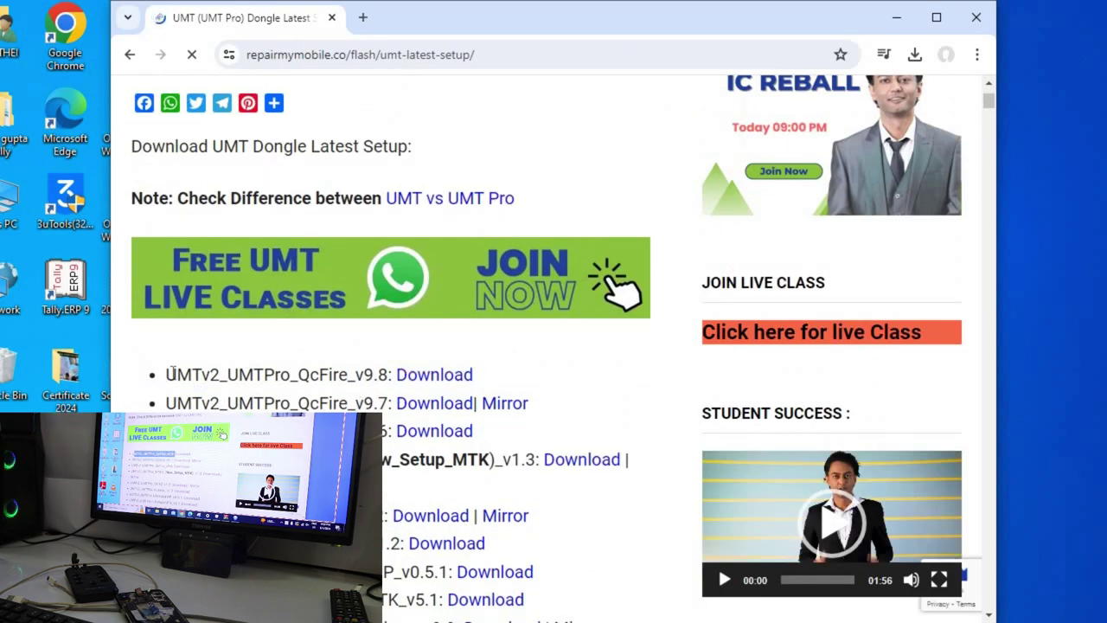
pyautogui.moveTo(176, 374); pyautogui.dragTo(452, 383)
pyautogui.click(450, 375)
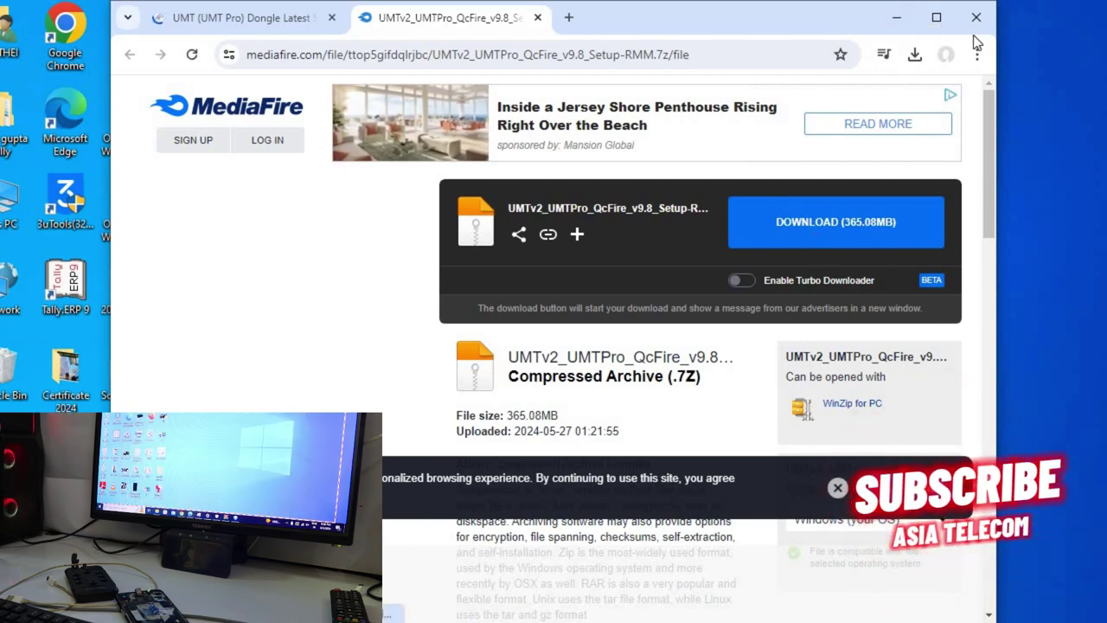
# Step: Minimize the browser and launch UMTv2_UMTPro_QcFire_v9.8_Setup from its extracted folder in mobile software > tool > qcfire umt
pyautogui.click(897, 19)
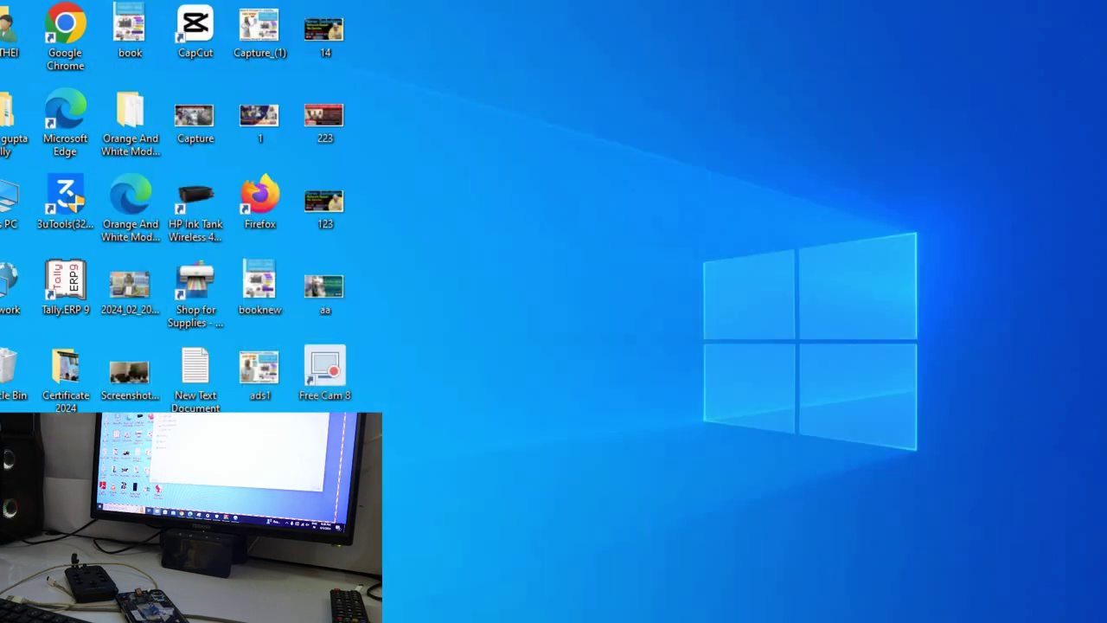
pyautogui.hotkey('alt', 'Tab')
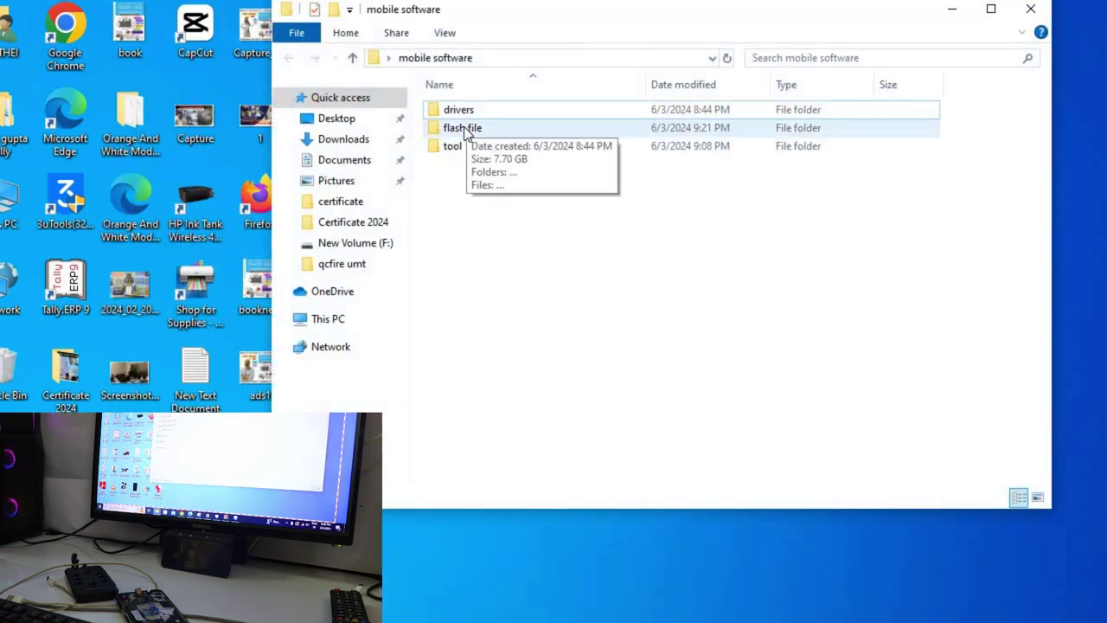
pyautogui.click(458, 145)
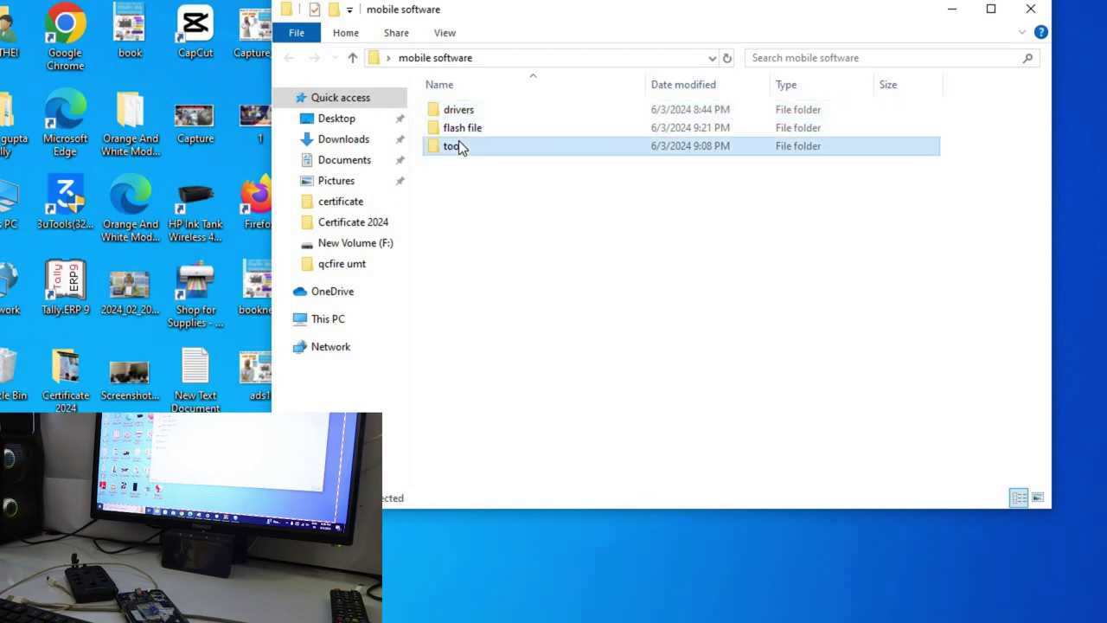
pyautogui.doubleClick(458, 145)
pyautogui.doubleClick(491, 110)
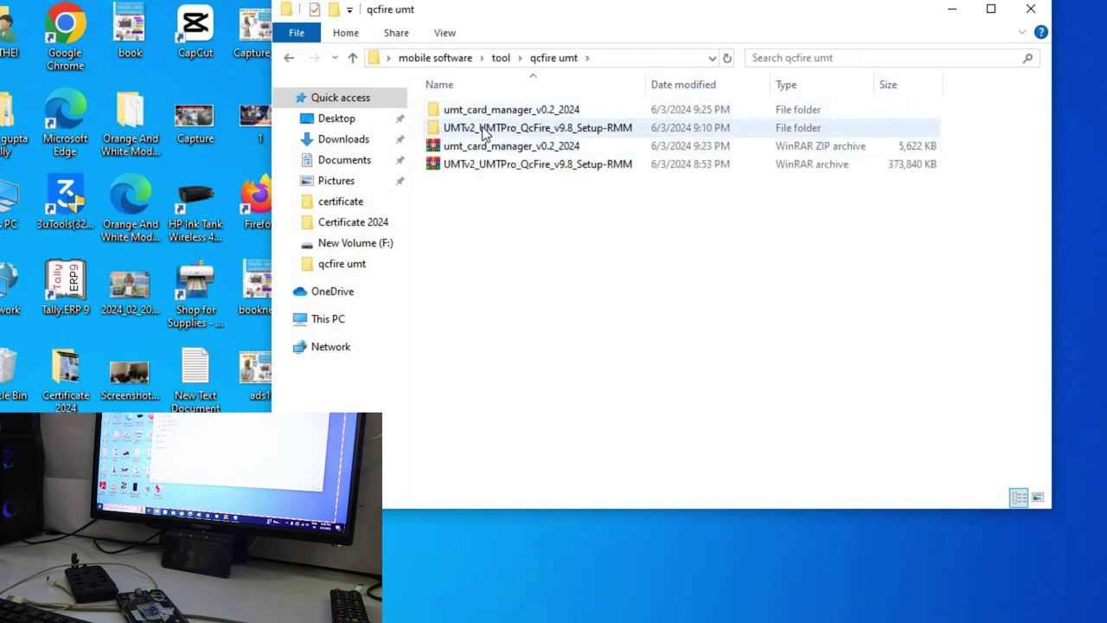
pyautogui.doubleClick(484, 130)
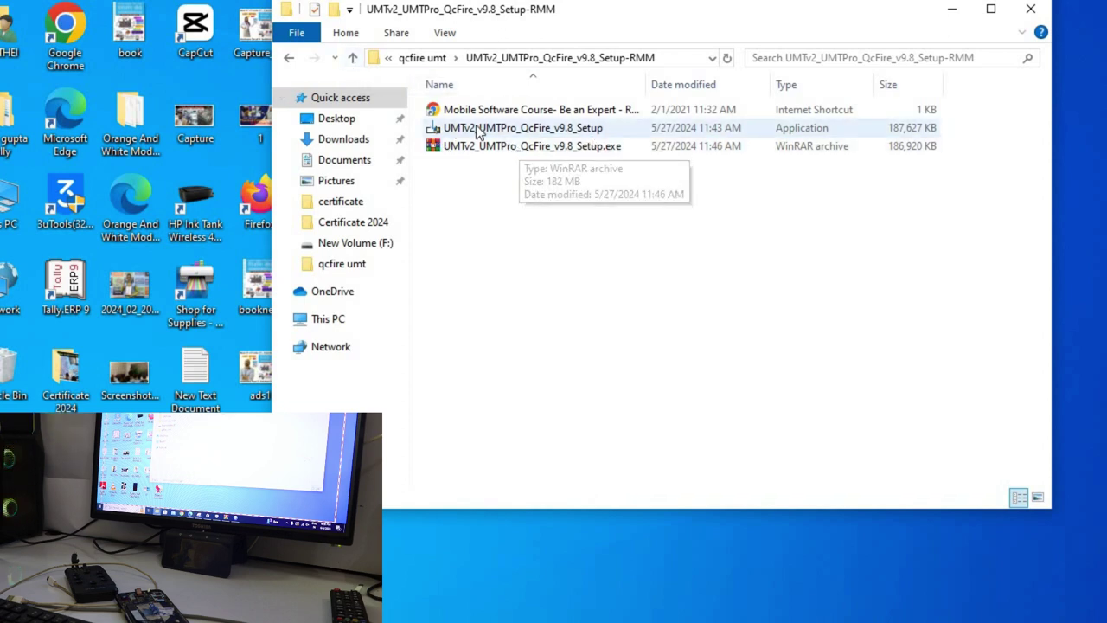
pyautogui.doubleClick(552, 133)
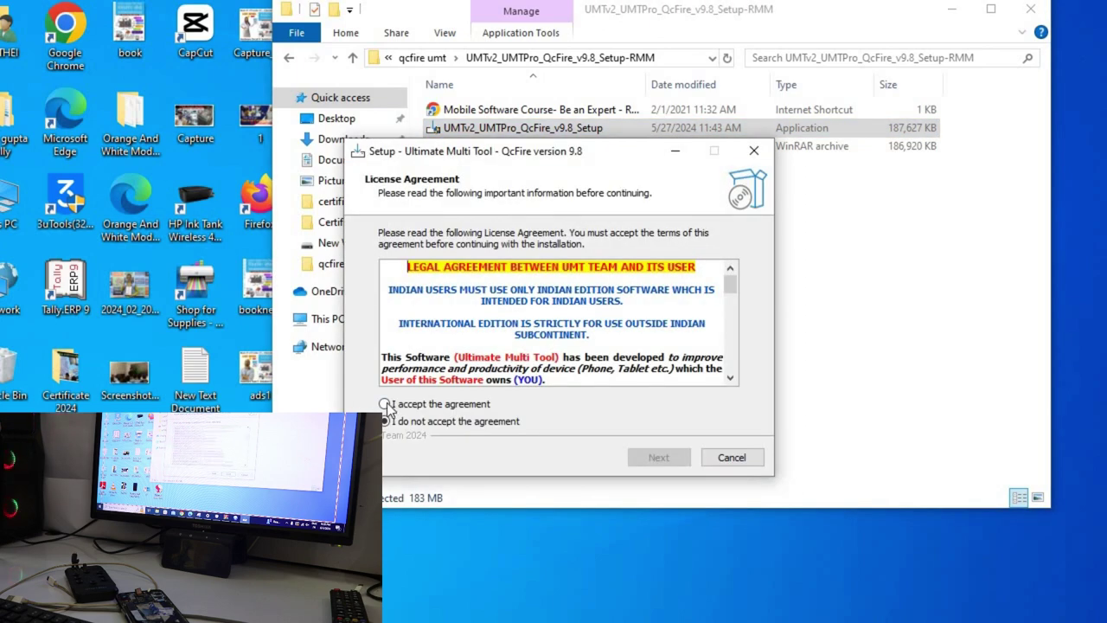
# Step: Accept the QcFire 9.8 license agreement, keep the desktop and Quick Launch shortcuts, and start the installation
pyautogui.click(659, 458)
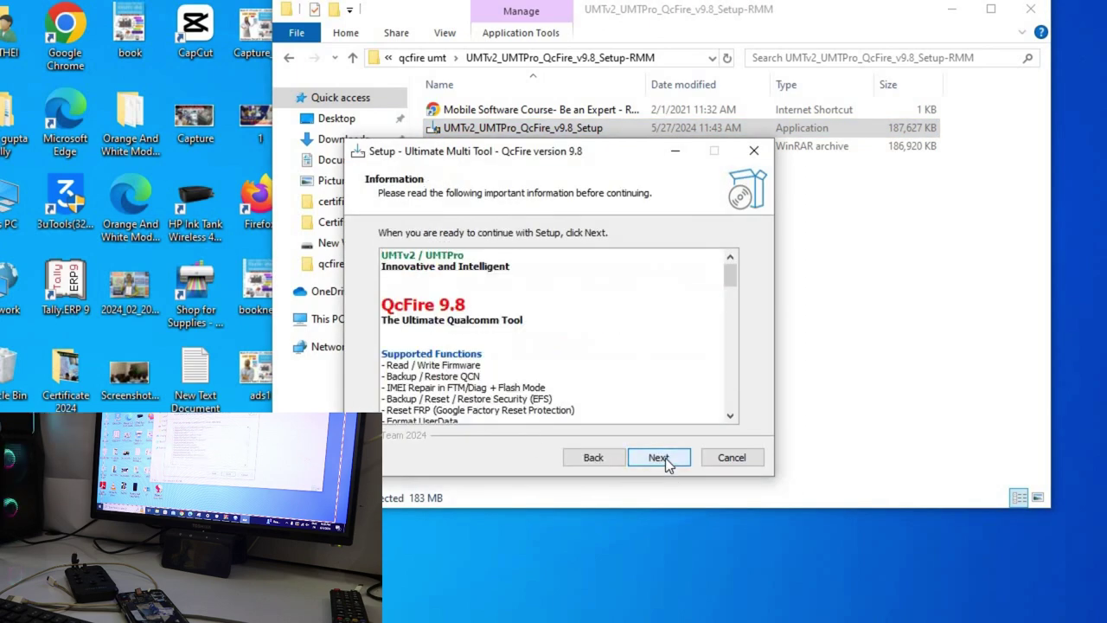
pyautogui.scroll(-10, 623, 343)
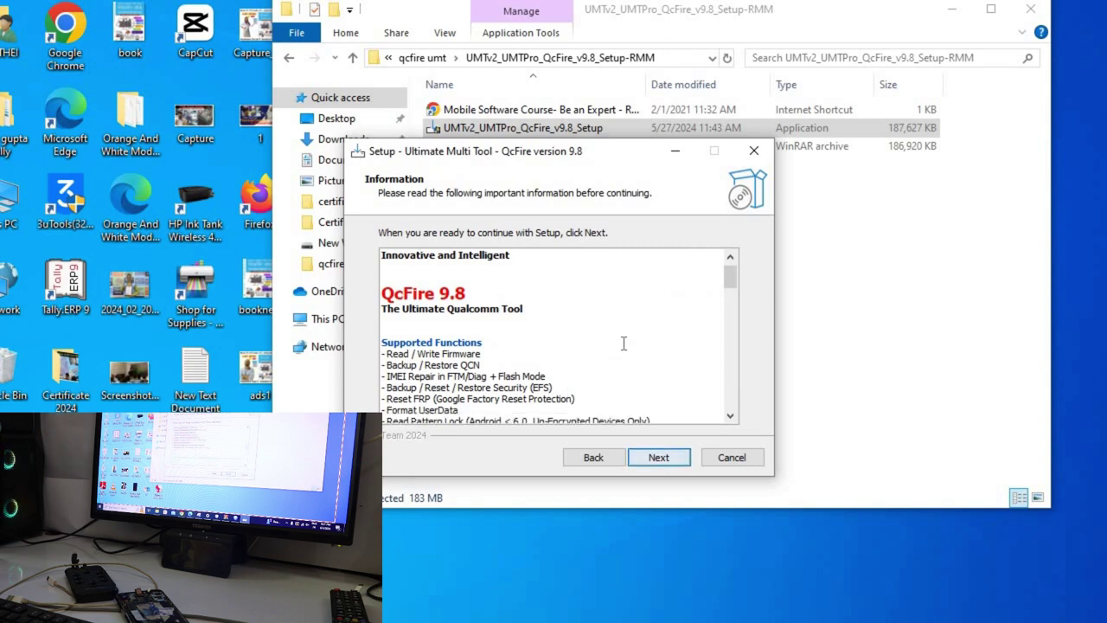
pyautogui.scroll(-6, 525, 257)
pyautogui.click(661, 456)
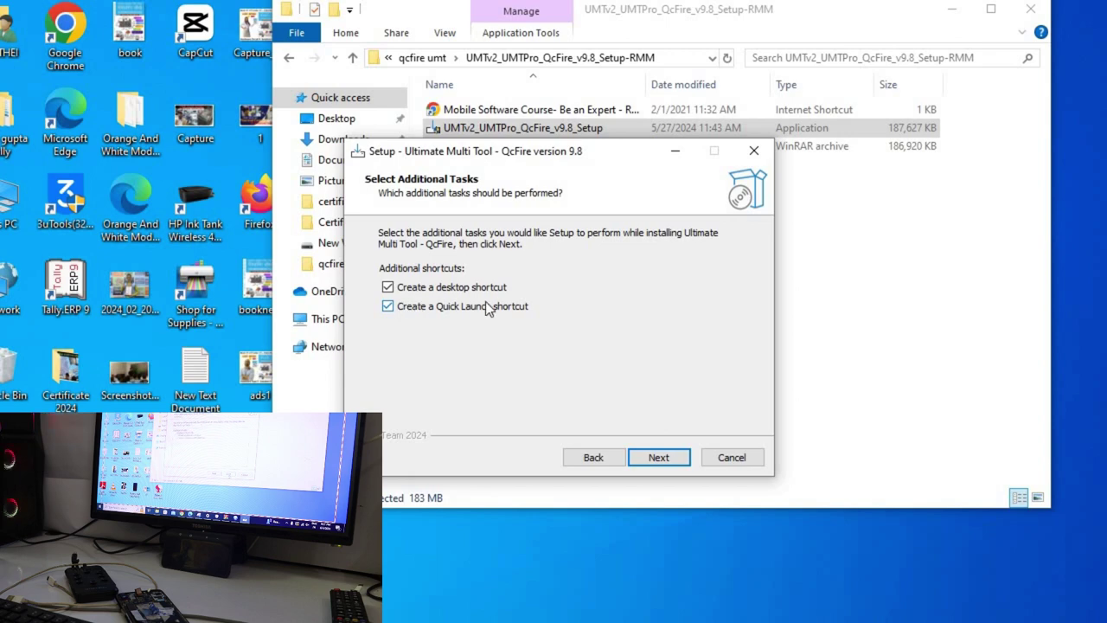
pyautogui.click(662, 461)
pyautogui.click(664, 460)
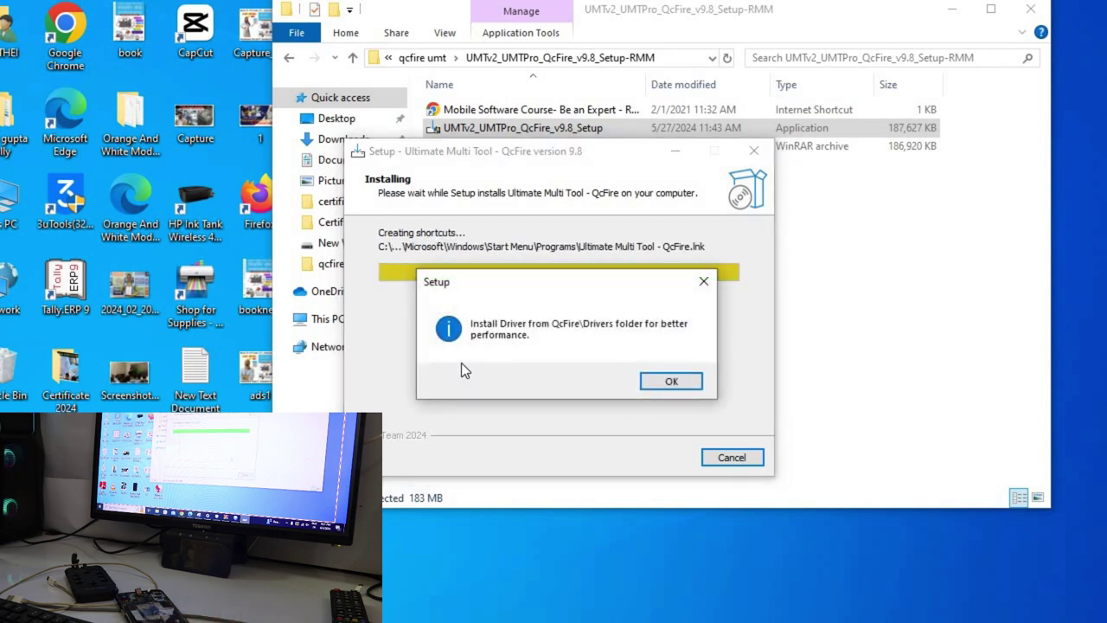
# Step: Dismiss the driver installation notice and cancel the Microsoft Visual C++ 2015 Redistributable (x64) setup
pyautogui.click(665, 385)
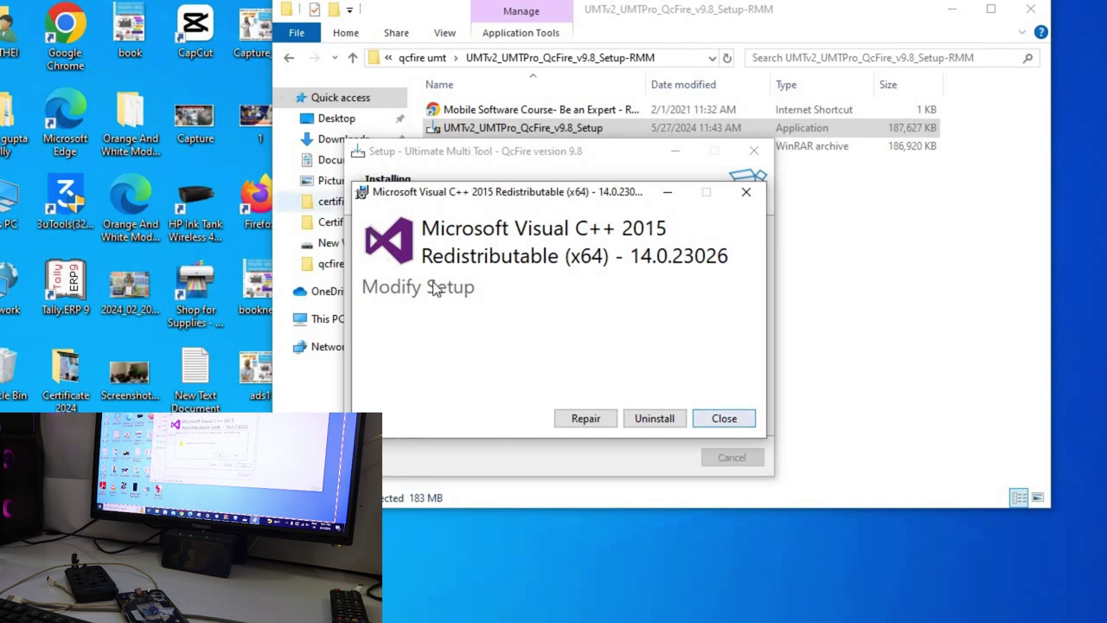
pyautogui.click(729, 424)
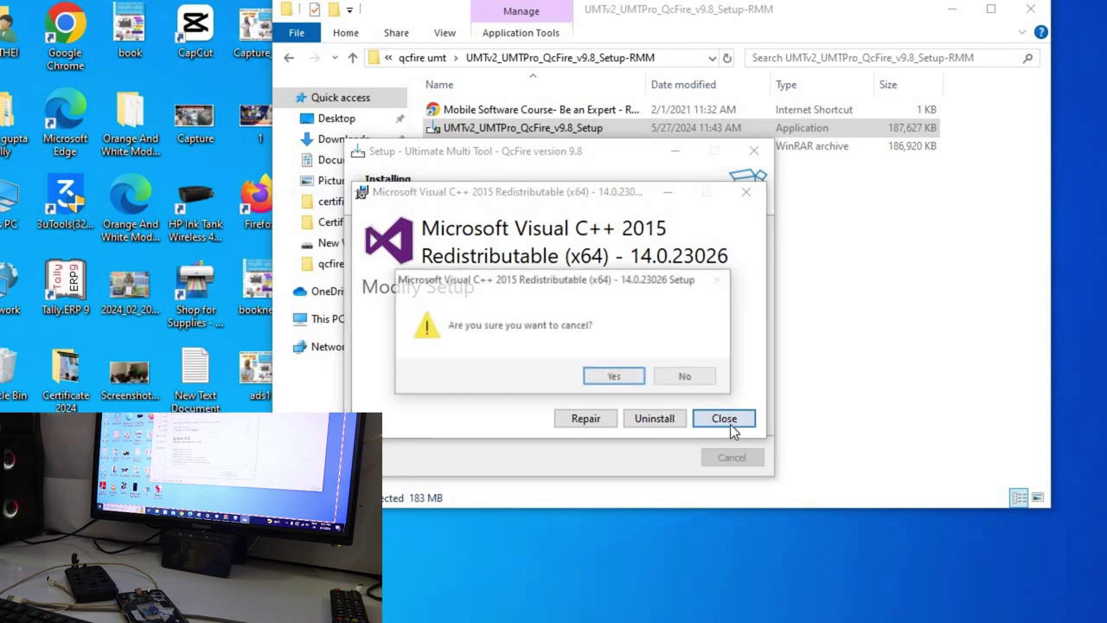
pyautogui.click(617, 376)
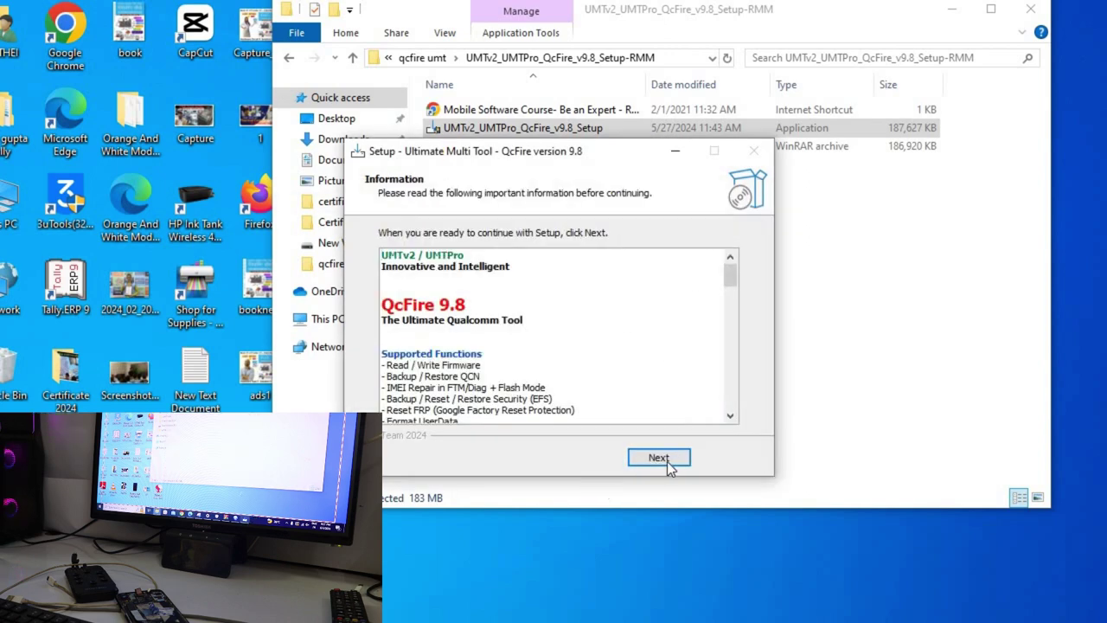
# Step: Complete the remaining QcFire setup pages and minimize the setup folder window
pyautogui.click(675, 150)
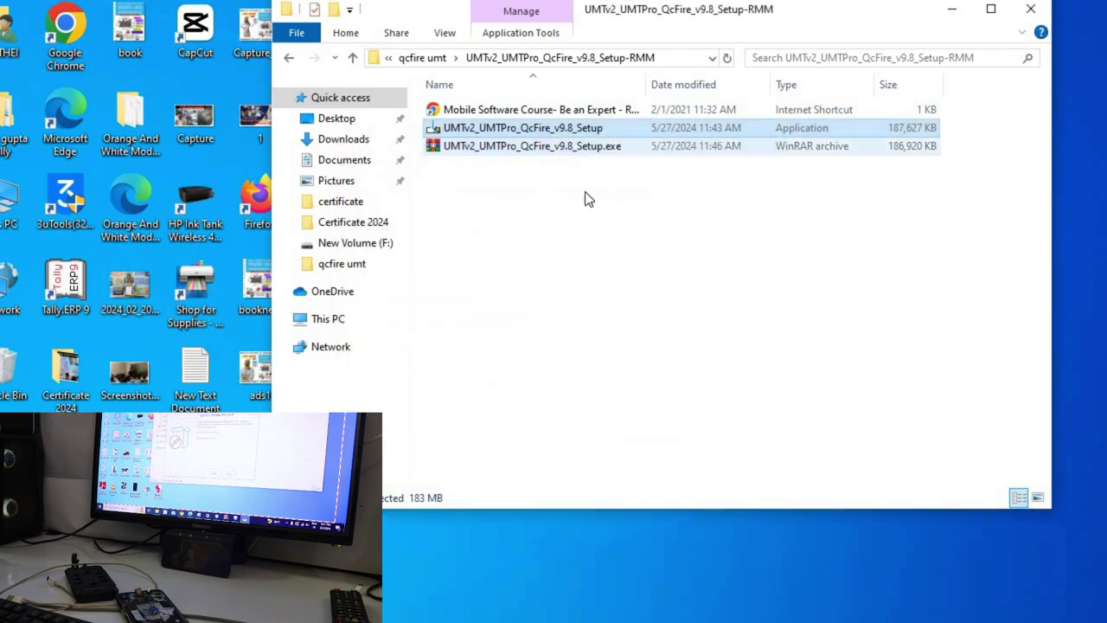
pyautogui.hotkey('alt', 'Tab')
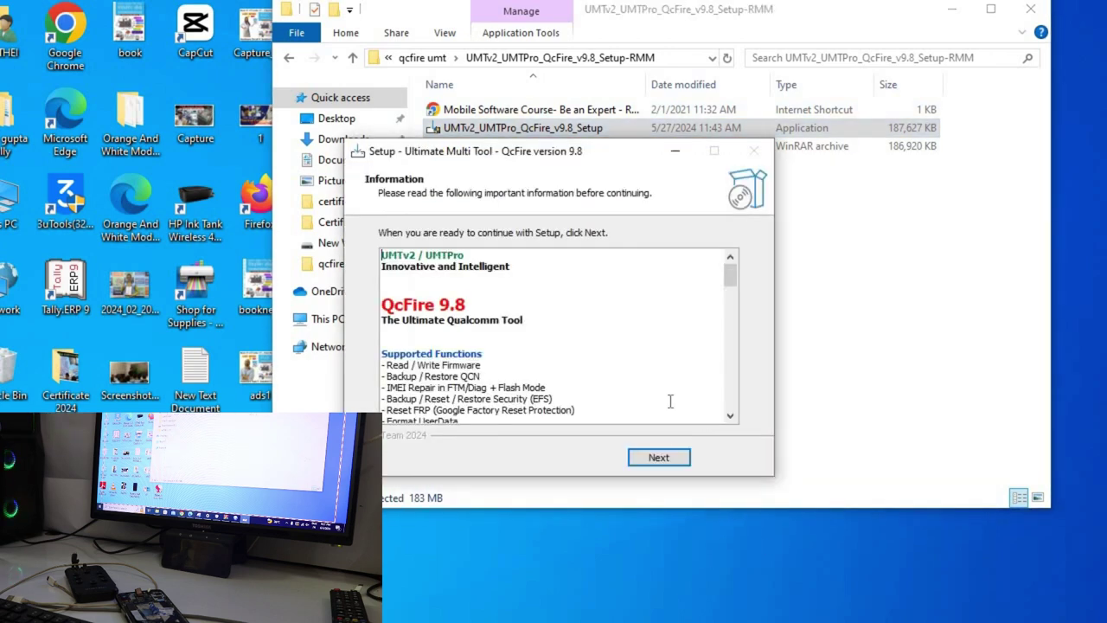
pyautogui.click(662, 460)
pyautogui.click(657, 457)
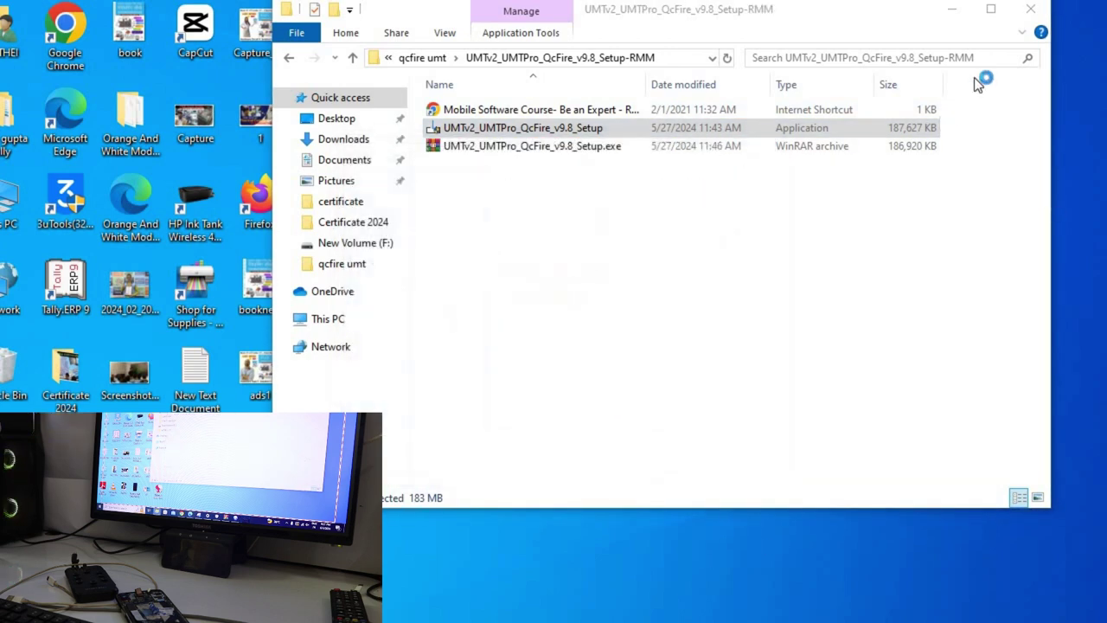
pyautogui.click(550, 57)
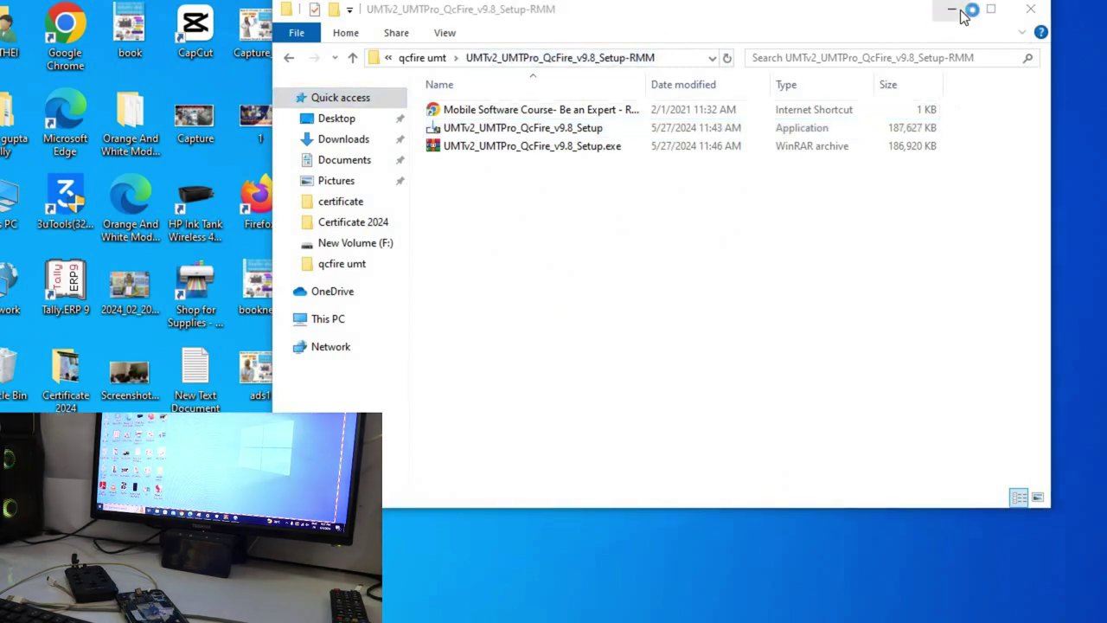
pyautogui.click(953, 10)
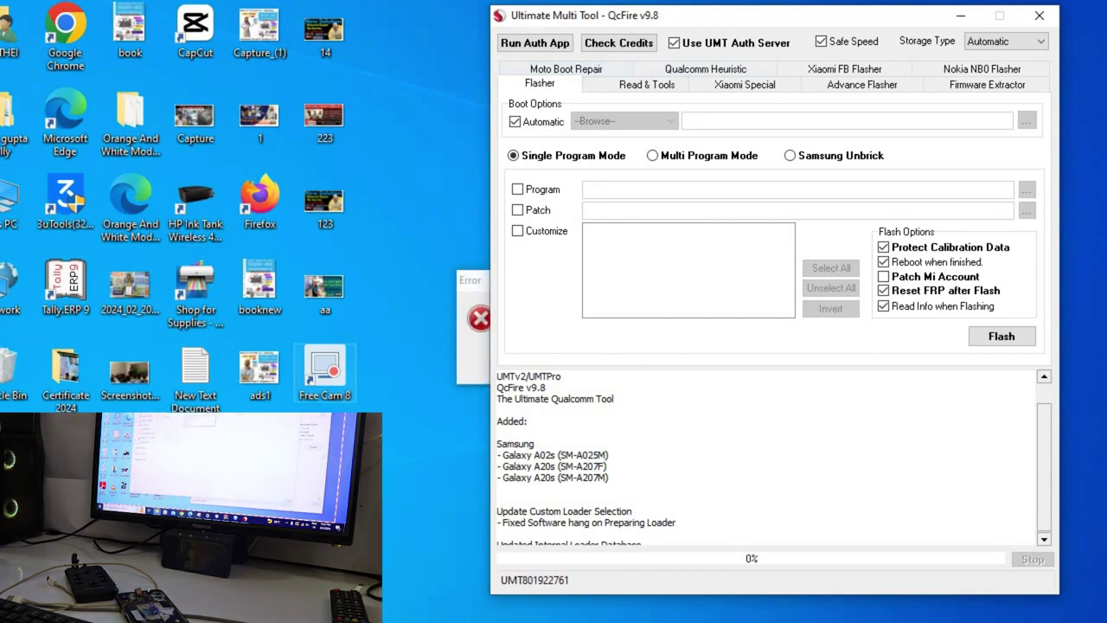
# Step: Search for "redmi note 7 flash file" in a new Chrome tab
pyautogui.click(448, 55)
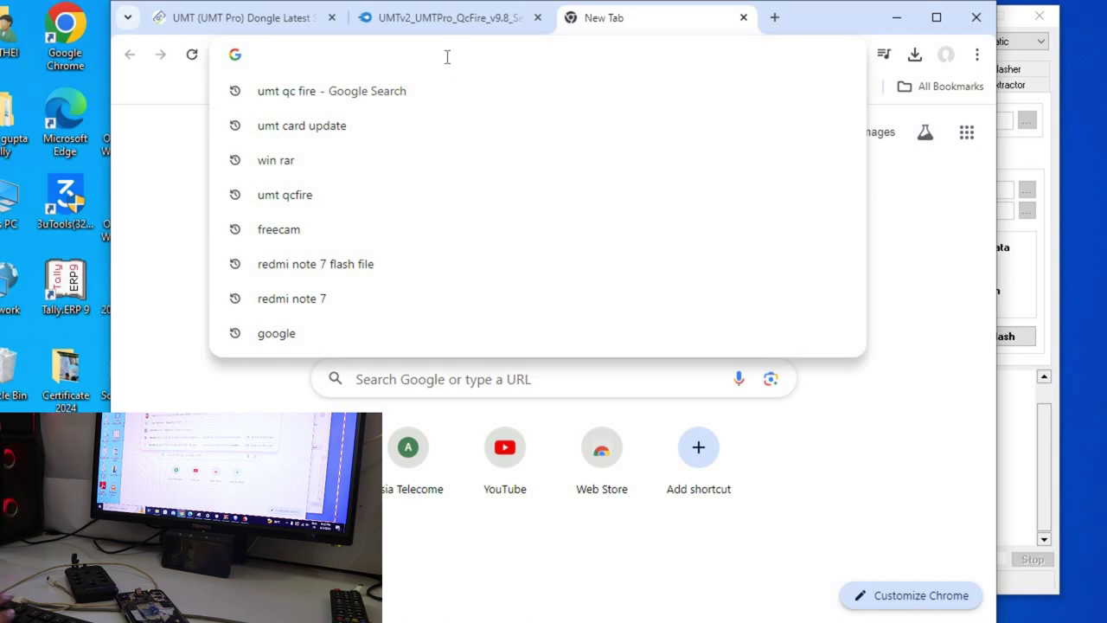
pyautogui.write('red')
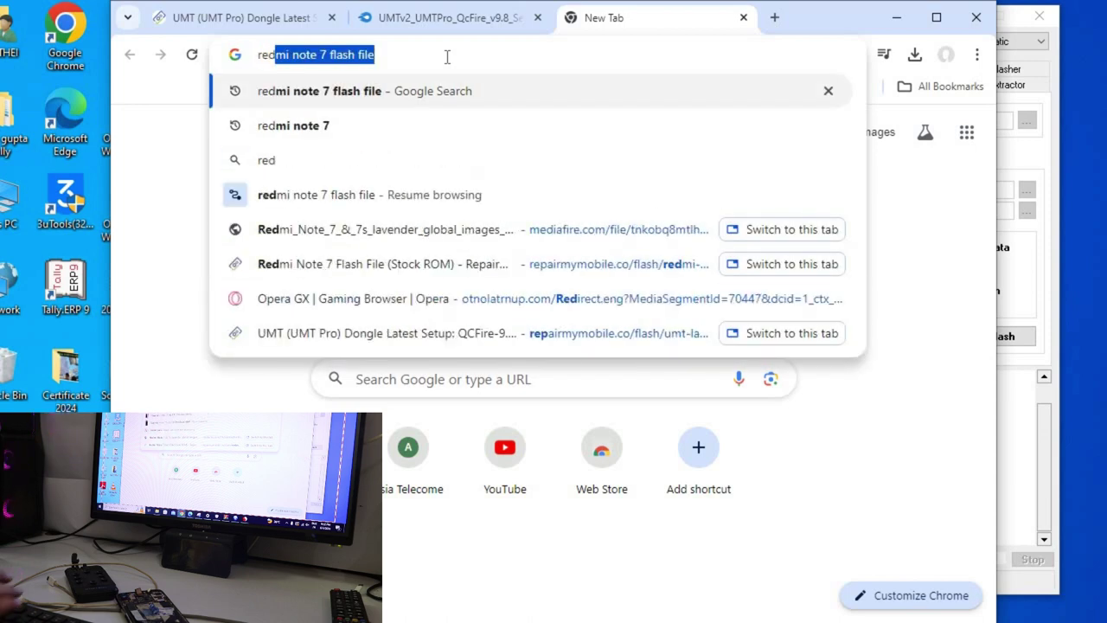
pyautogui.write('mi no')
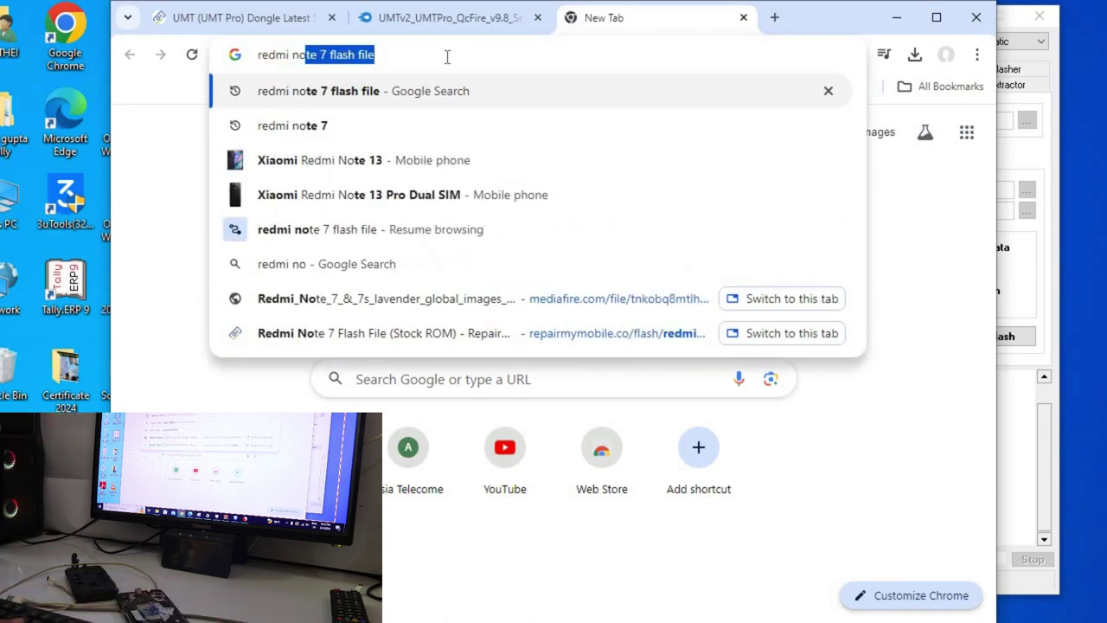
pyautogui.write('te 7')
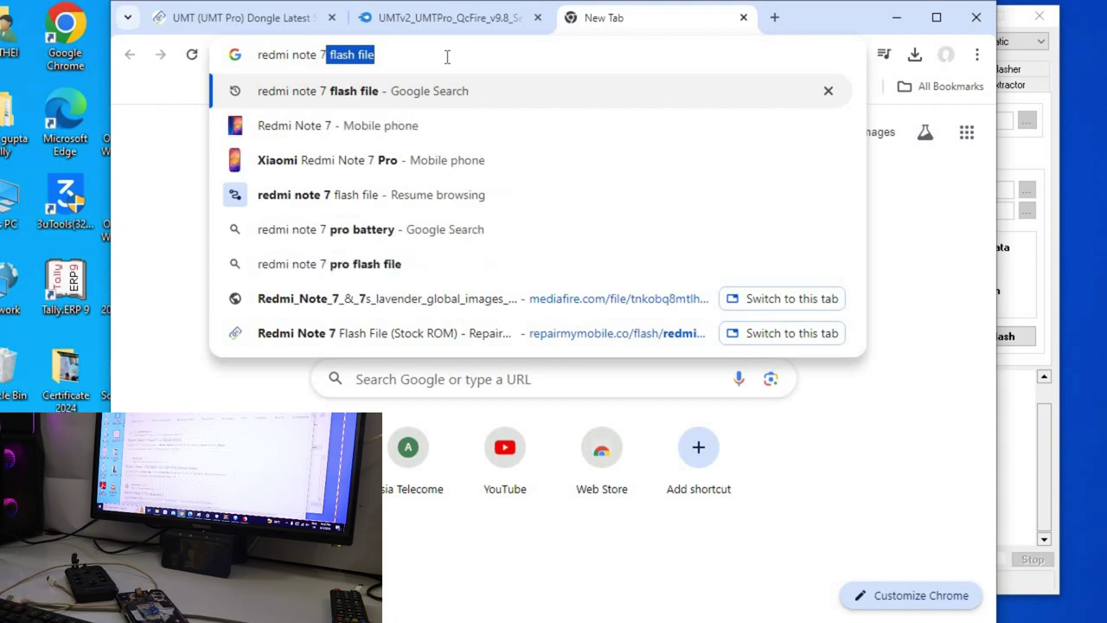
pyautogui.press('Right')
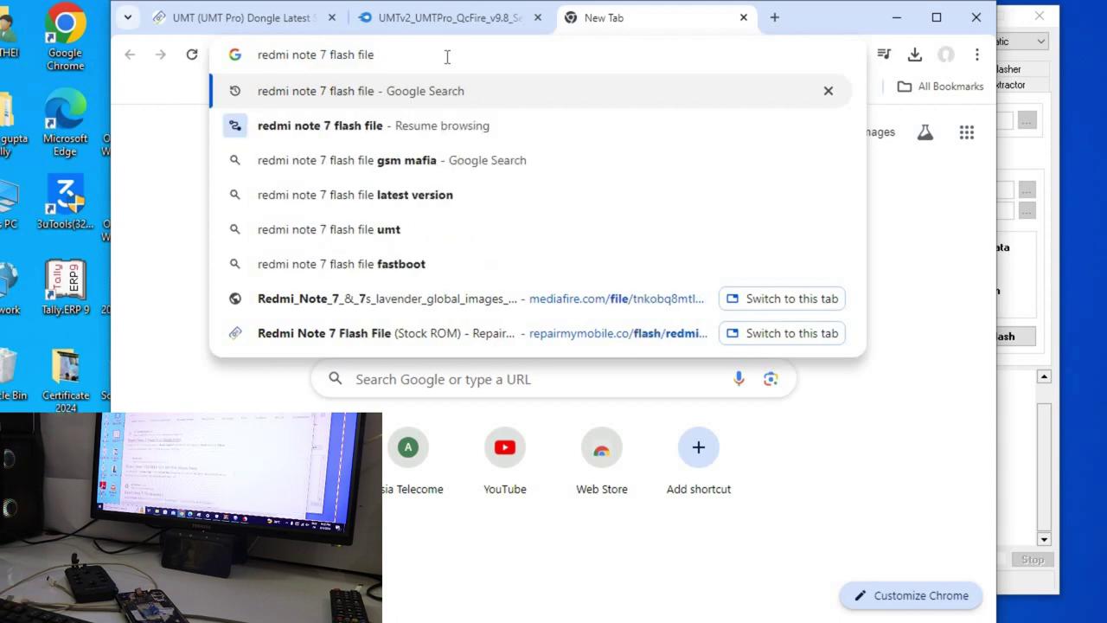
pyautogui.press('Return')
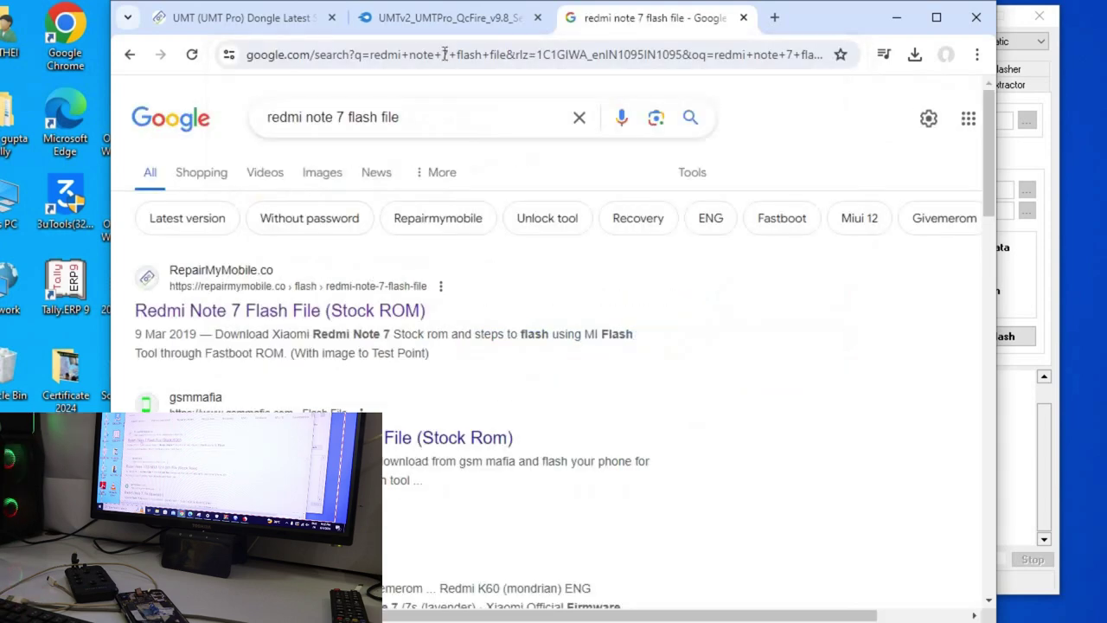
# Step: Open the MediaFire page for the lavender_global_images V12.5.3.0.QFGMIXM ROM from RepairMyMobile's Redmi Note 7 flash file list, closing the pop-up ad
pyautogui.click(213, 319)
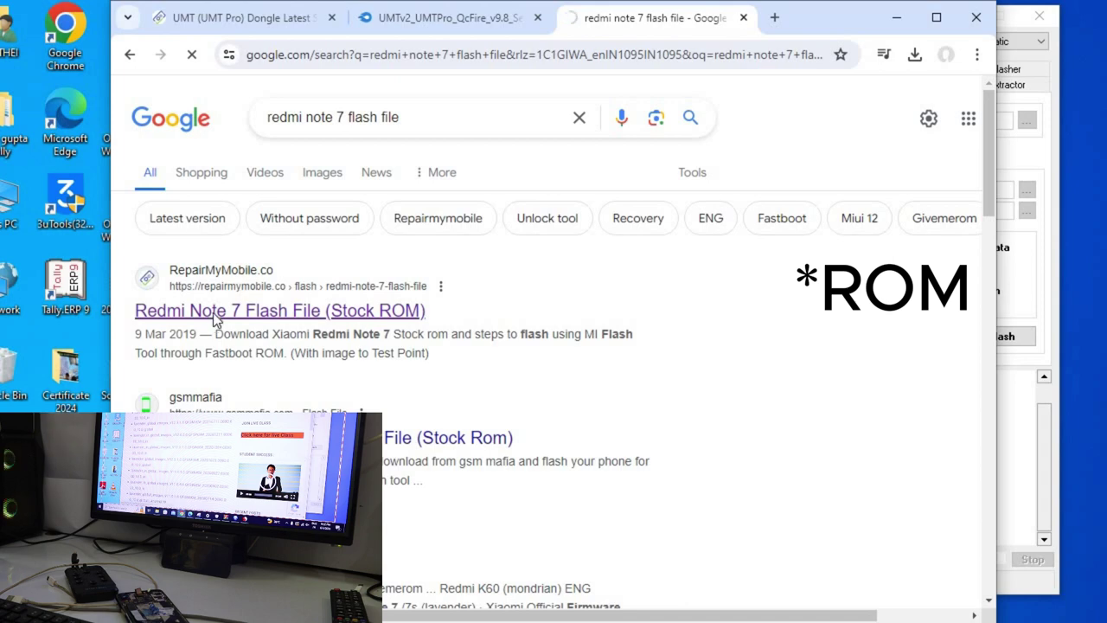
pyautogui.scroll(-4, 259, 260)
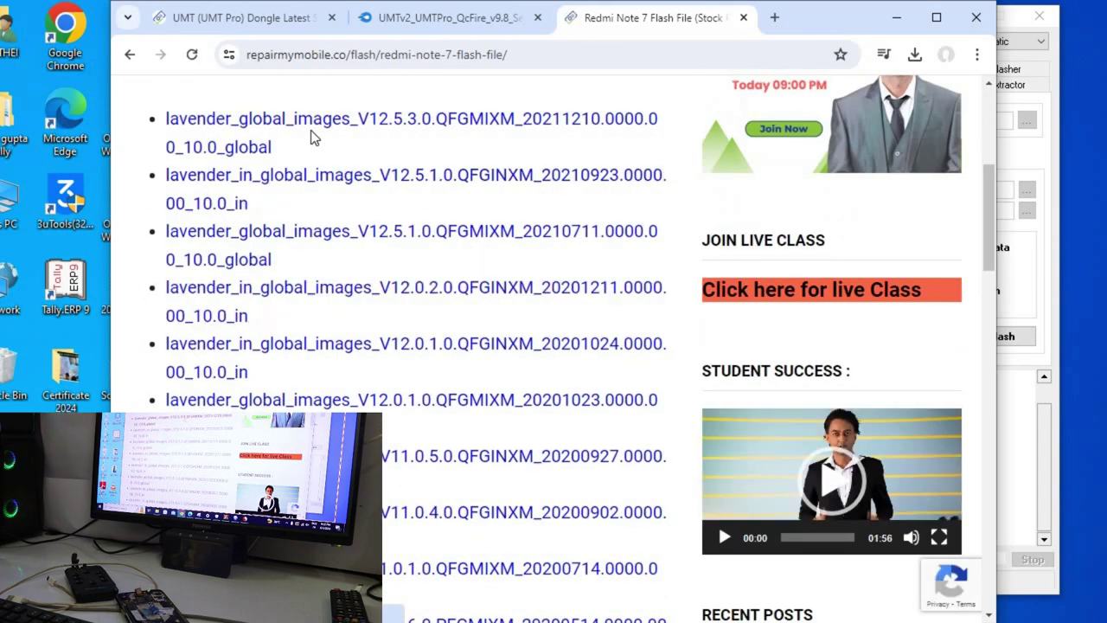
pyautogui.scroll(1, 273, 210)
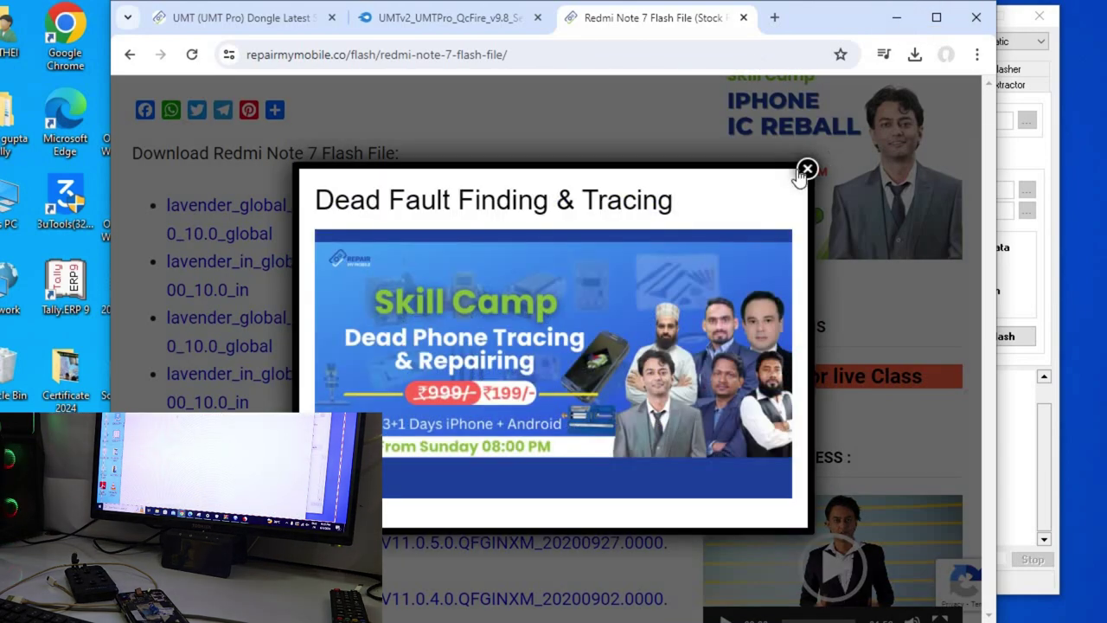
pyautogui.click(806, 170)
pyautogui.click(281, 211)
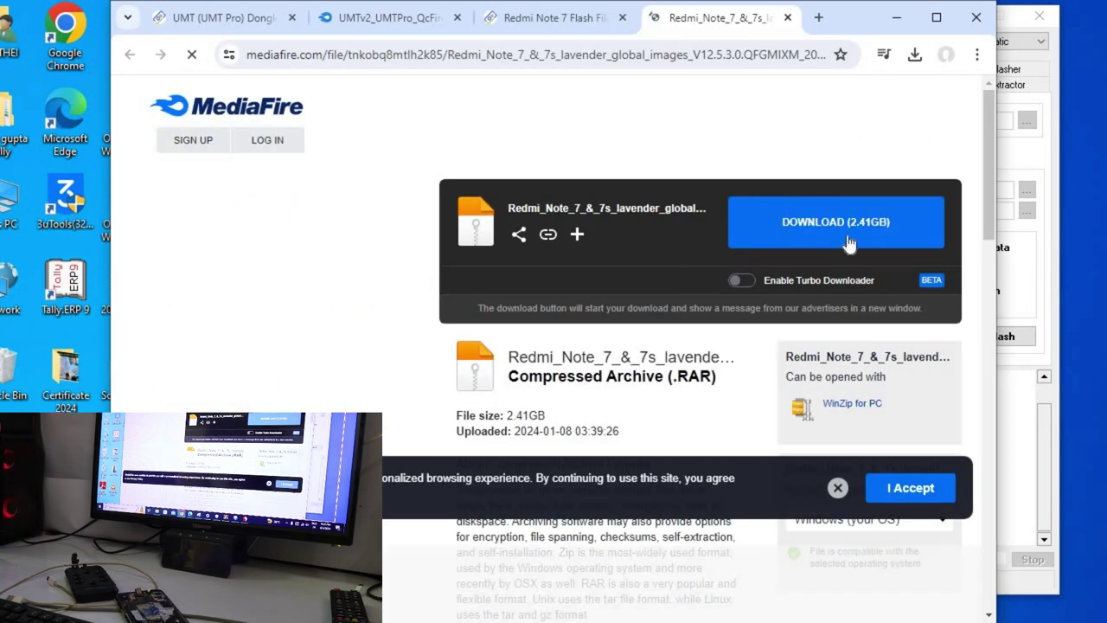
# Step: Minimize the browser, move the flash file folder window clear of QcFire, and enable the Program file option
pyautogui.click(896, 28)
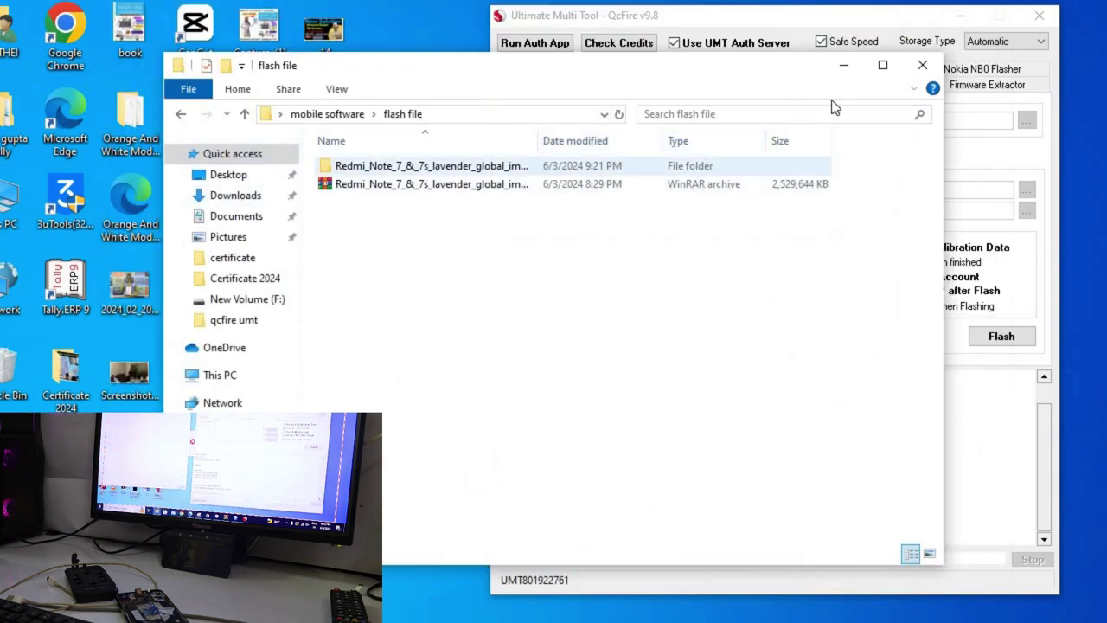
pyautogui.moveTo(794, 76); pyautogui.dragTo(298, 42)
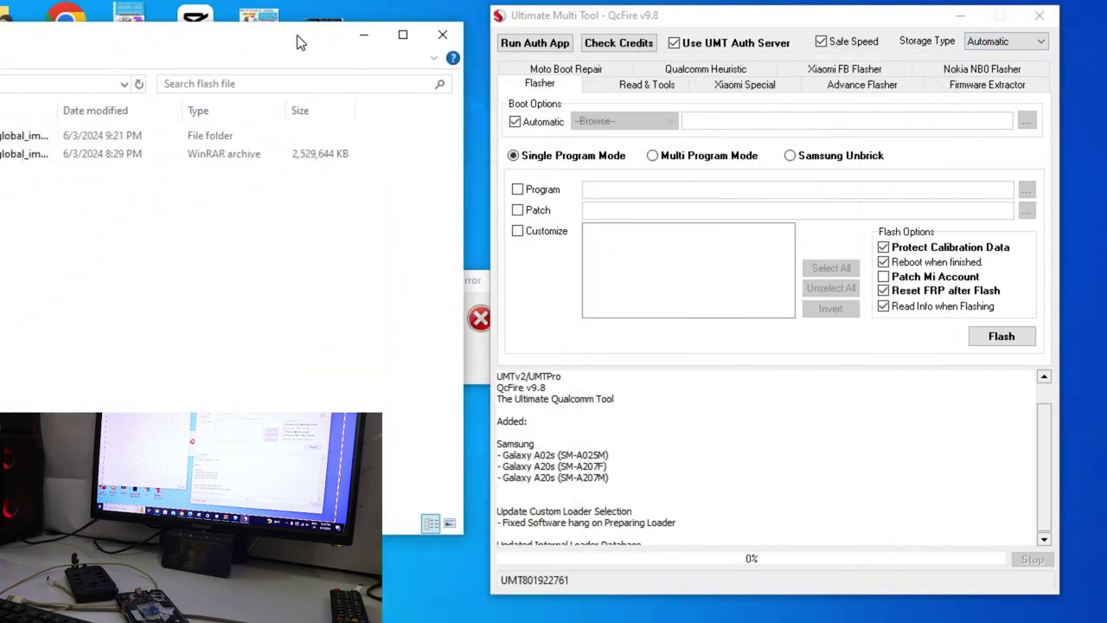
pyautogui.click(552, 193)
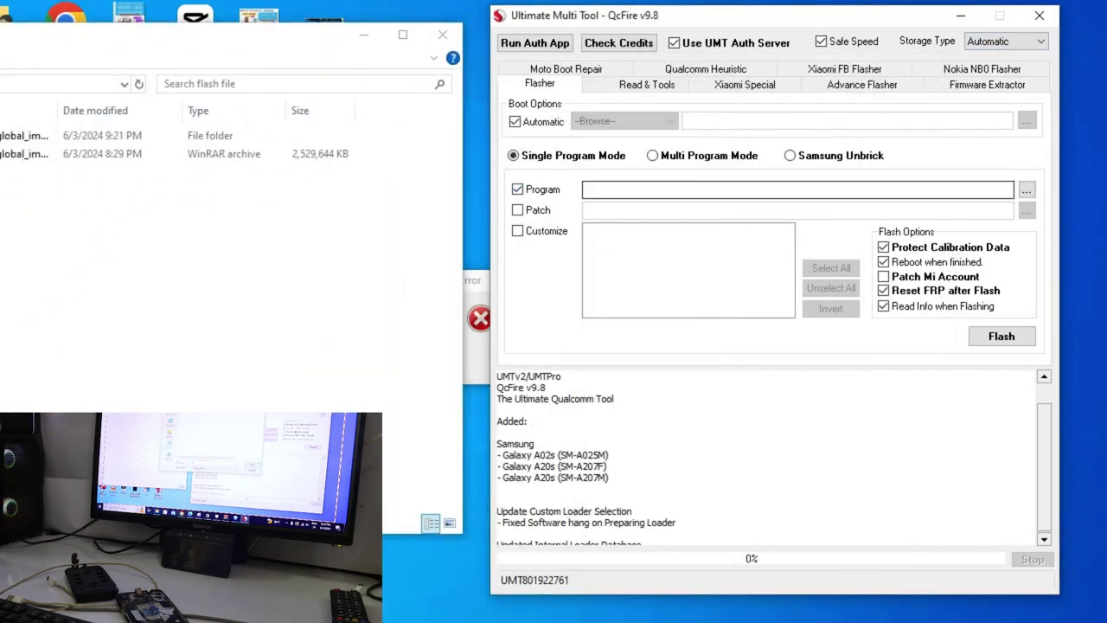
# Step: Browse for the Program XML and go to the flash file folder inside mobile software on the Desktop
pyautogui.click(1027, 190)
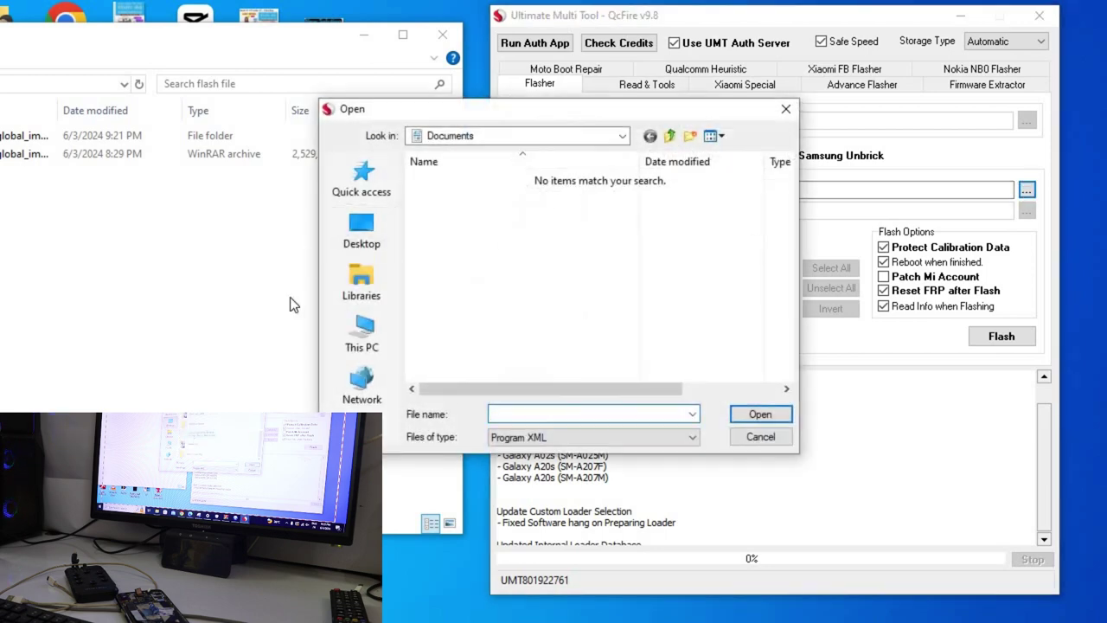
pyautogui.click(360, 236)
pyautogui.click(482, 278)
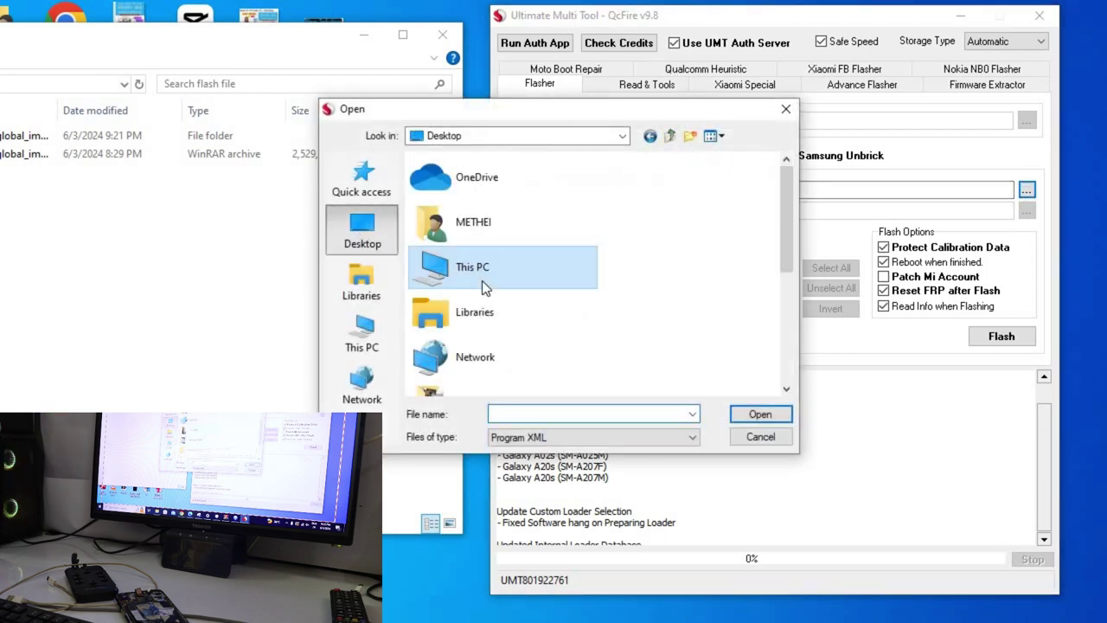
pyautogui.scroll(-10, 483, 285)
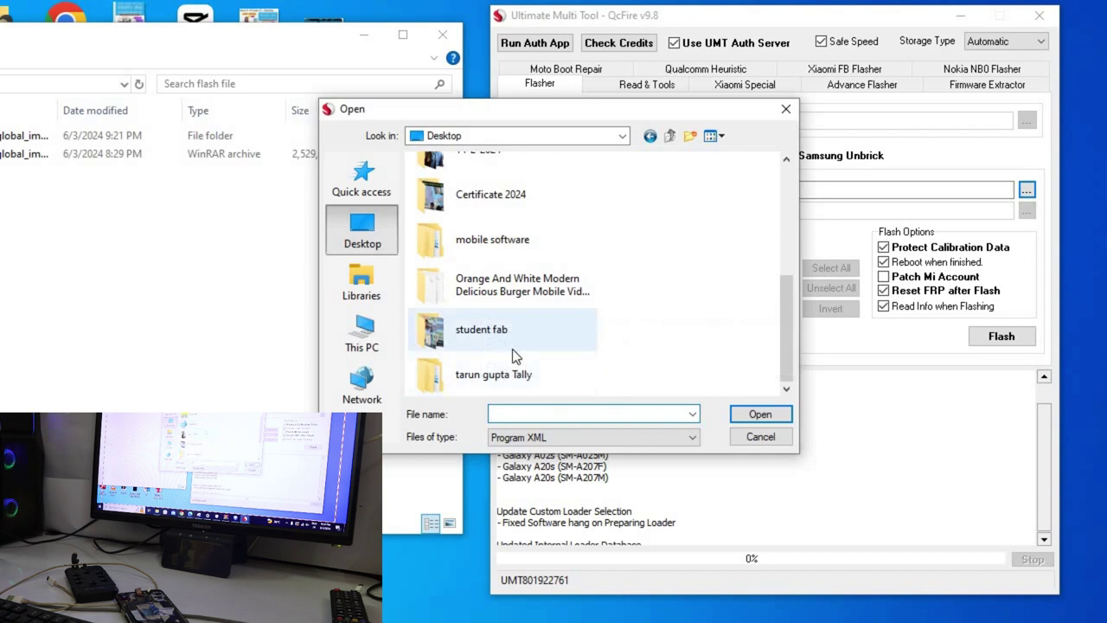
pyautogui.scroll(5, 523, 311)
pyautogui.scroll(4, 538, 271)
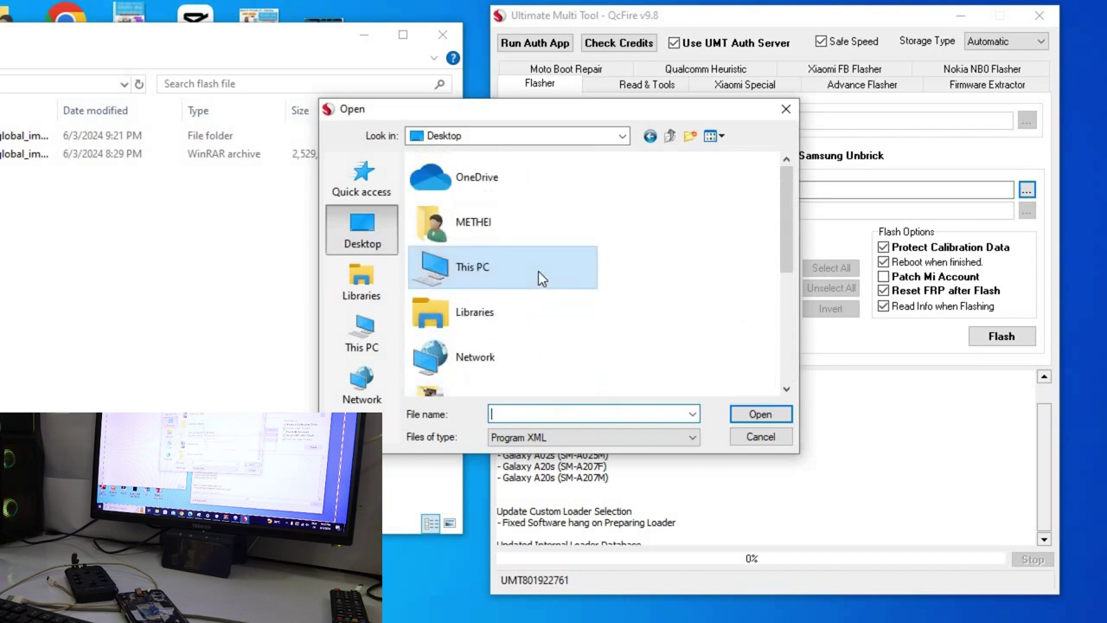
pyautogui.scroll(-9, 538, 270)
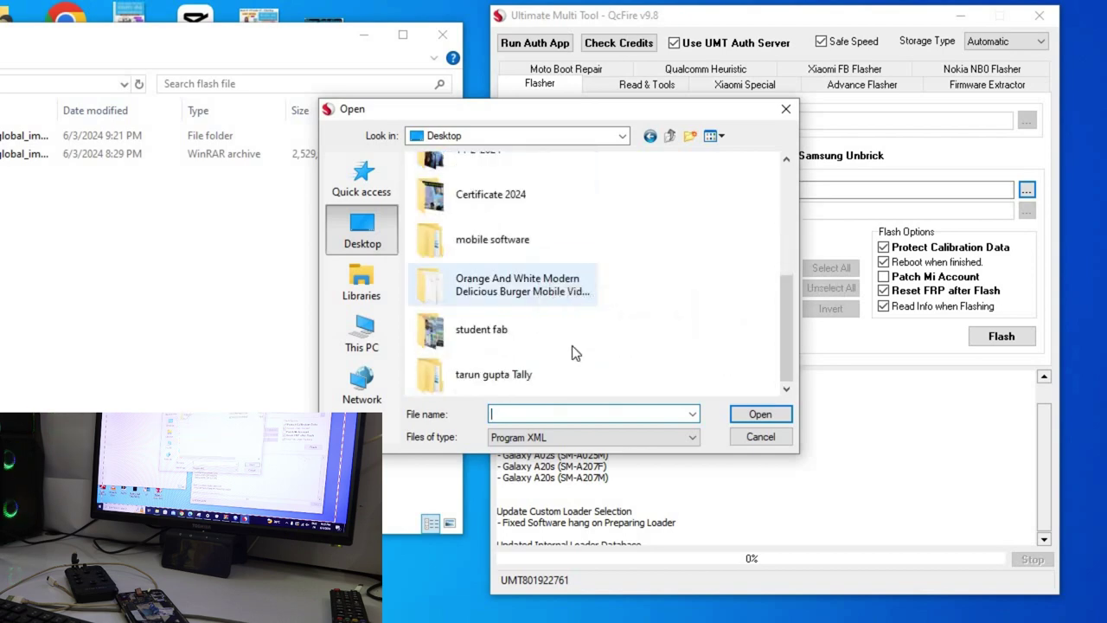
pyautogui.doubleClick(524, 249)
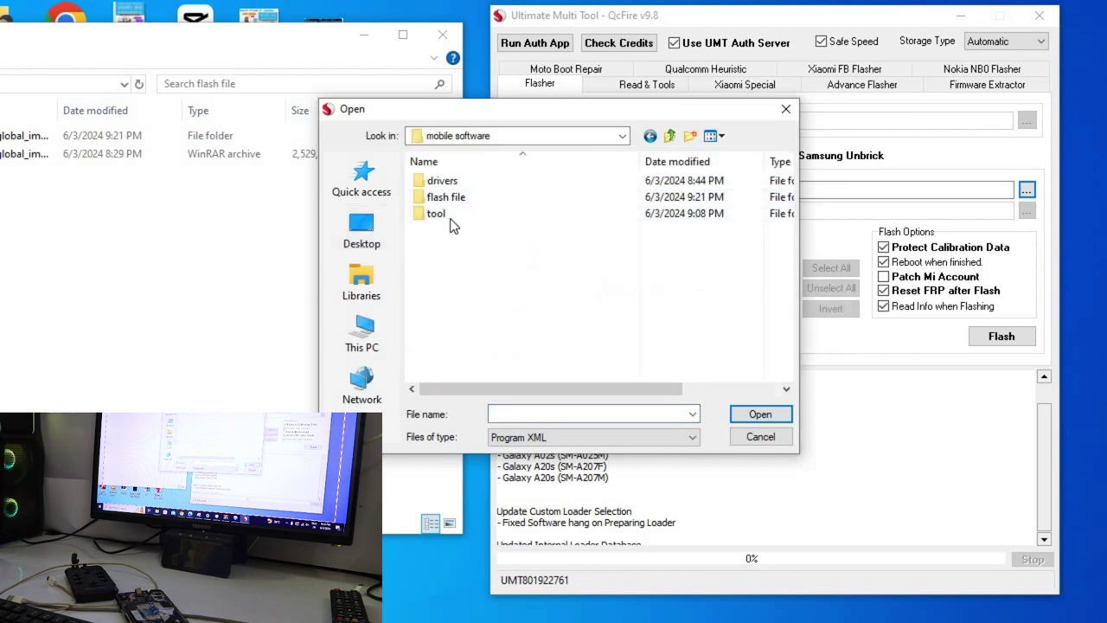
pyautogui.doubleClick(454, 199)
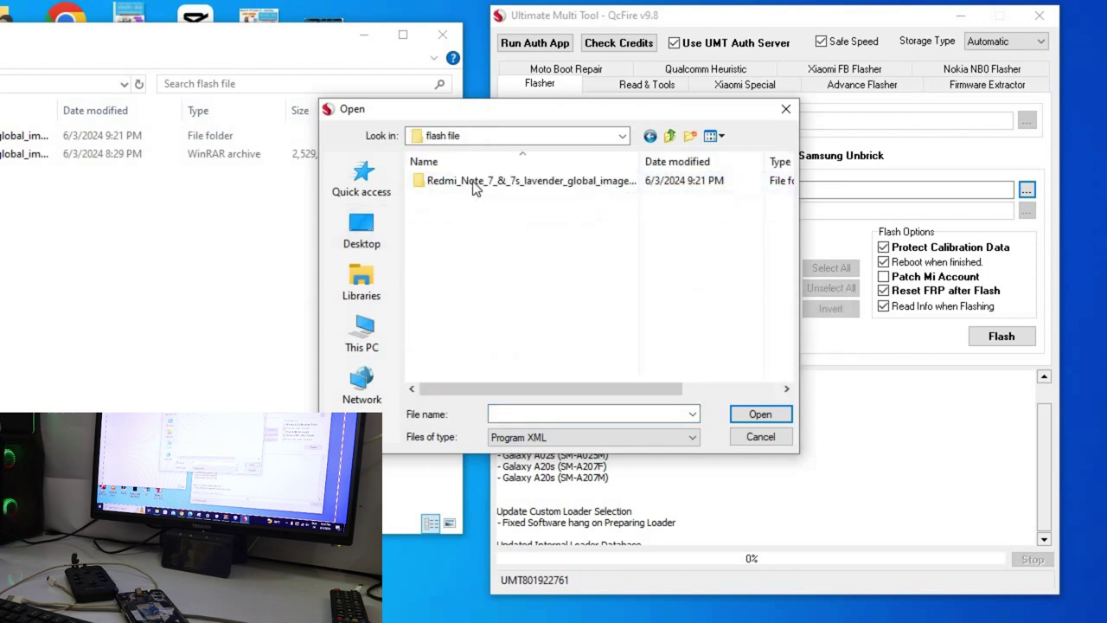
# Step: Load rawprogram0 from the Redmi Note 7 lavender ROM's images folder, together with its matching patch file
pyautogui.doubleClick(474, 184)
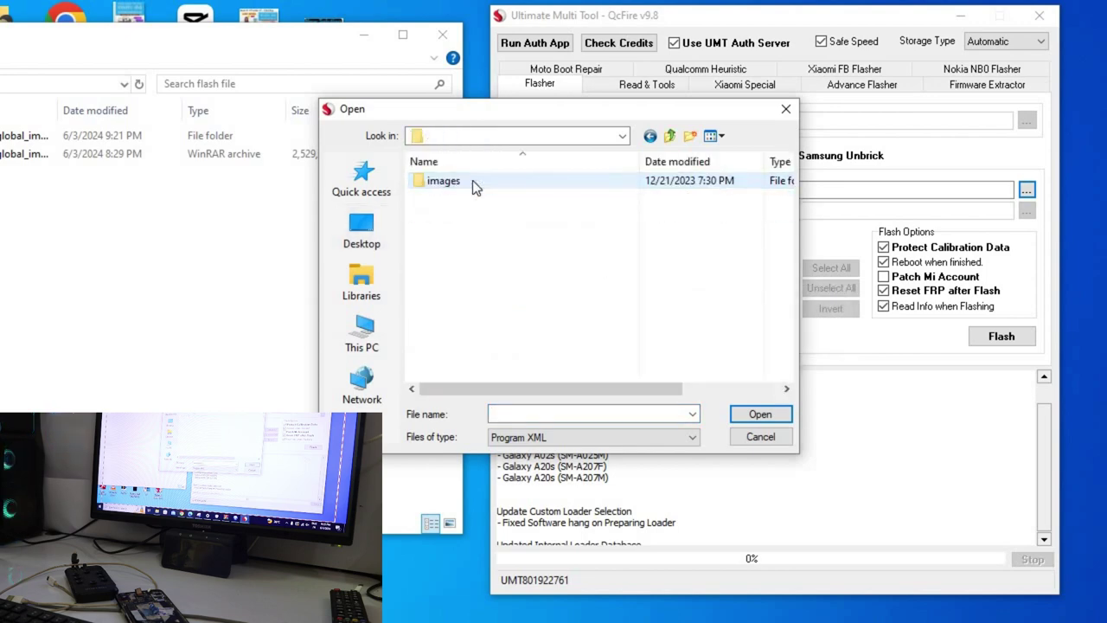
pyautogui.doubleClick(473, 180)
pyautogui.click(473, 184)
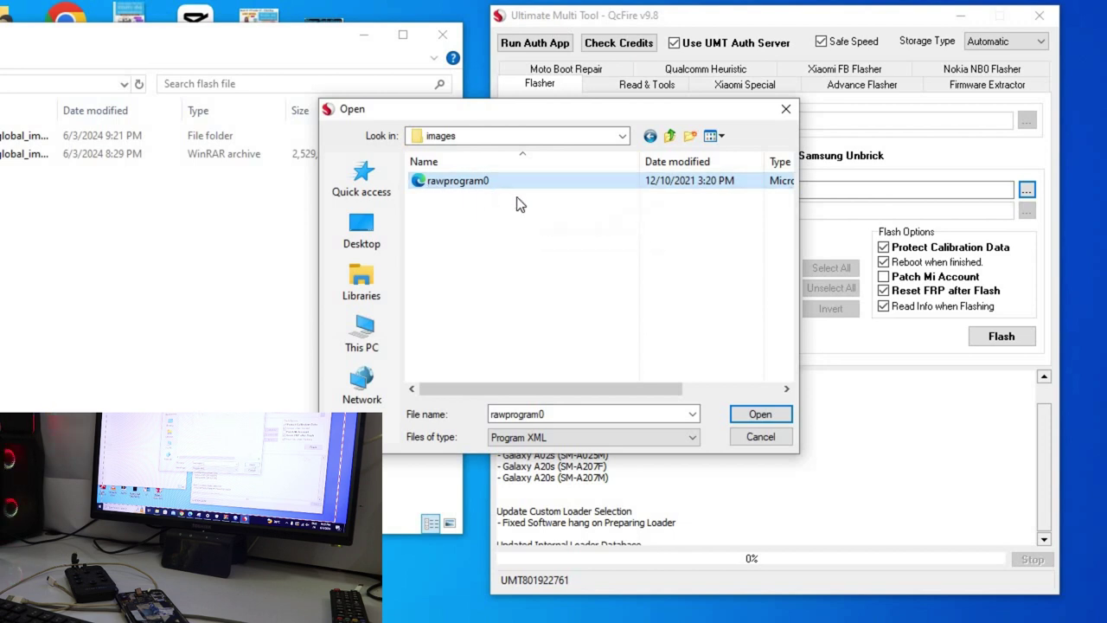
pyautogui.click(761, 415)
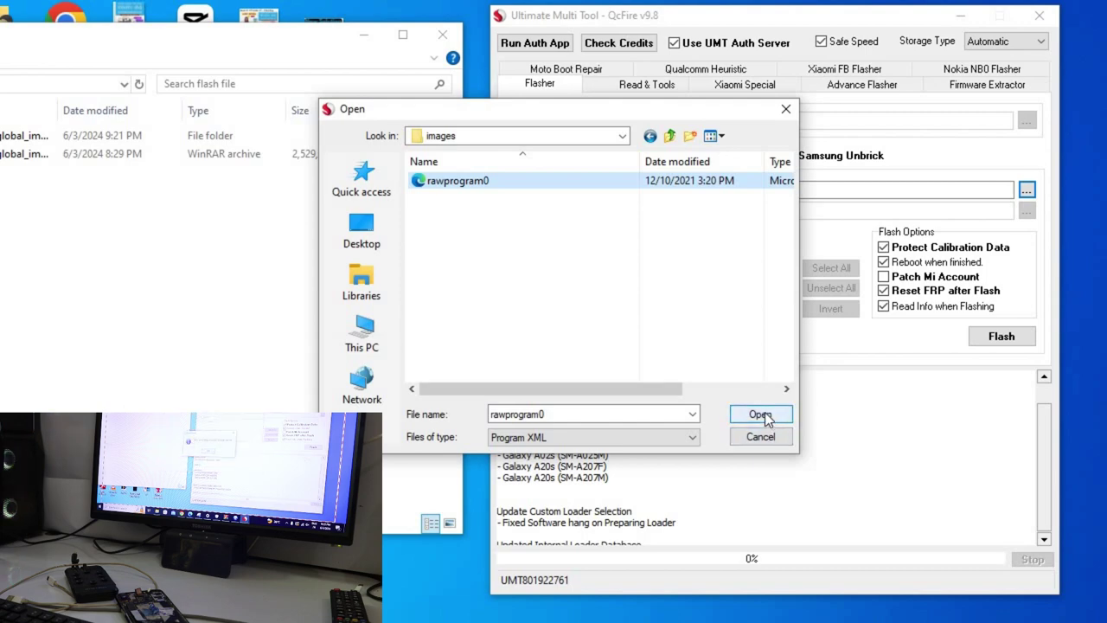
pyautogui.click(762, 416)
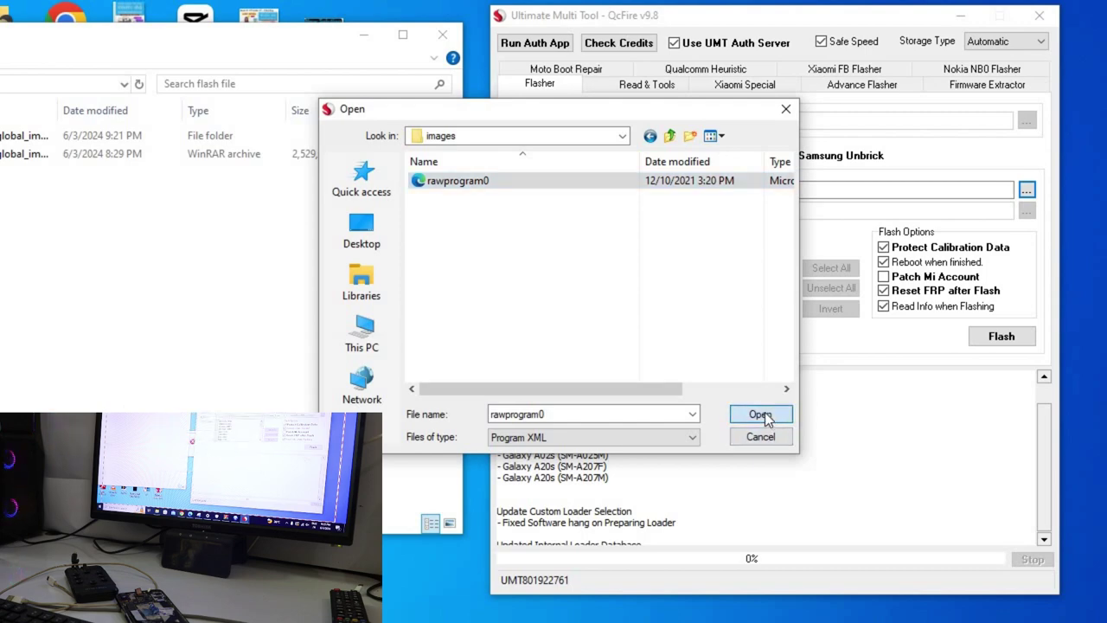
pyautogui.click(576, 360)
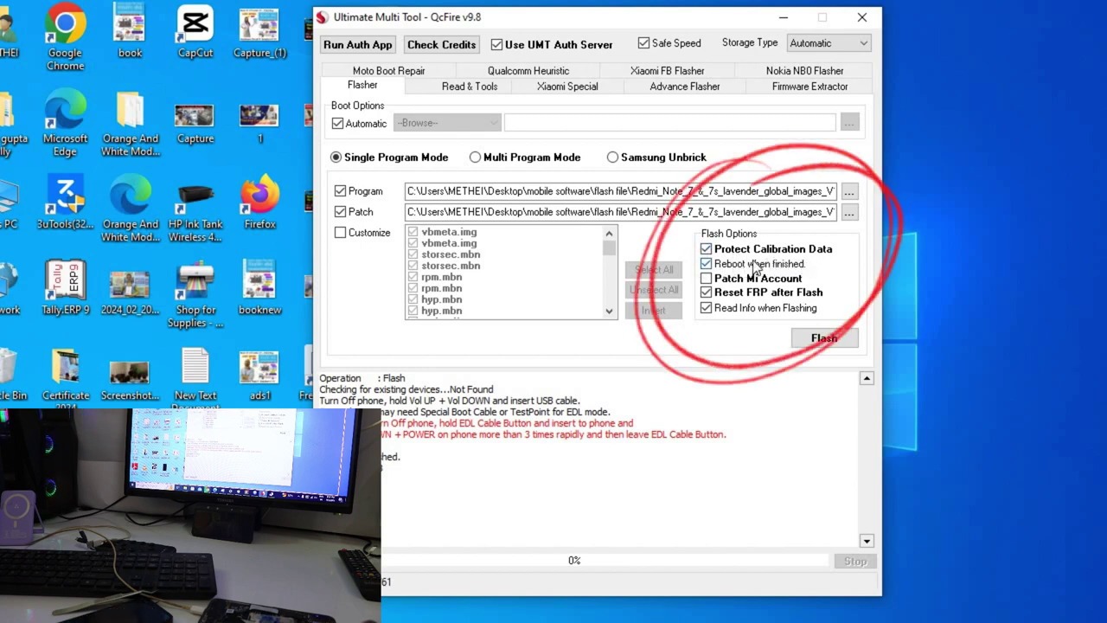
# Step: Start the flash operation with Patch Mi Account left off, and dismiss the log's context menu
pyautogui.click(709, 278)
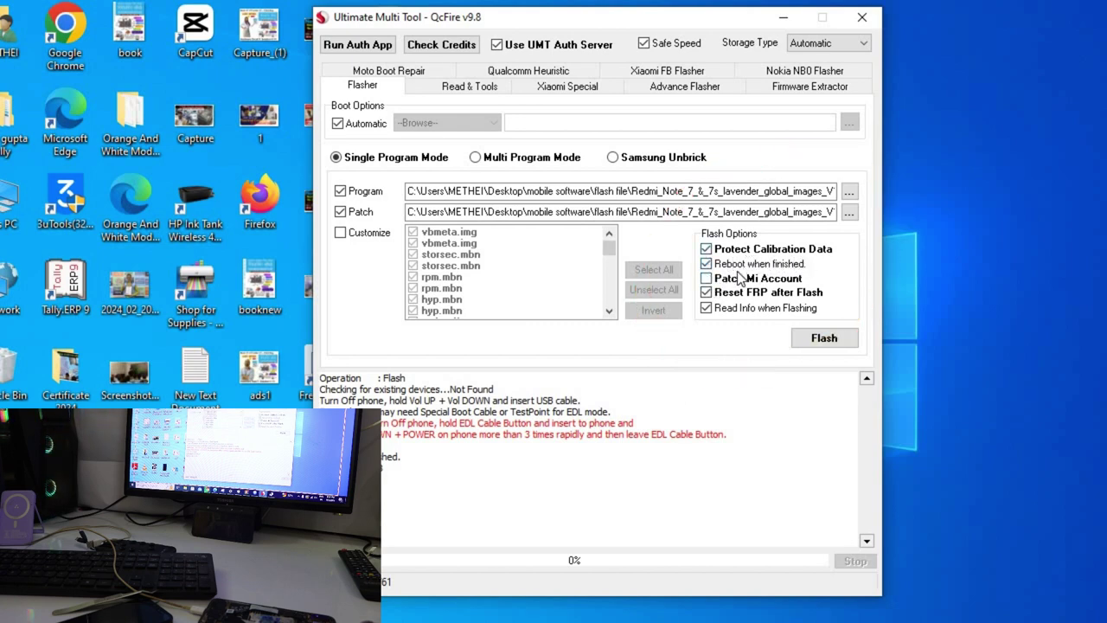
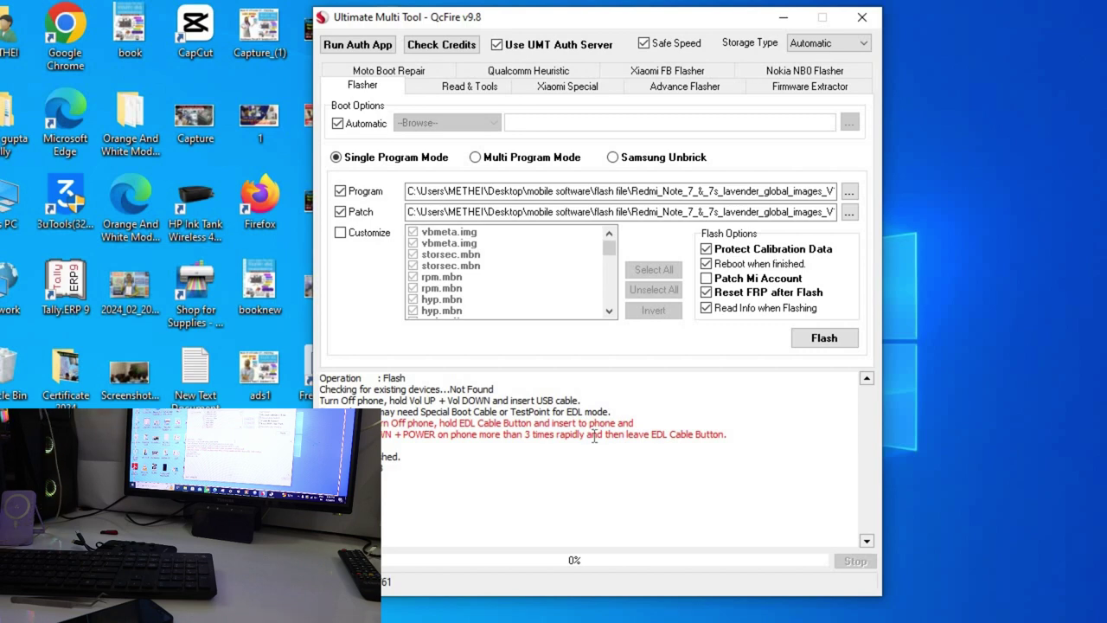
pyautogui.click(790, 390)
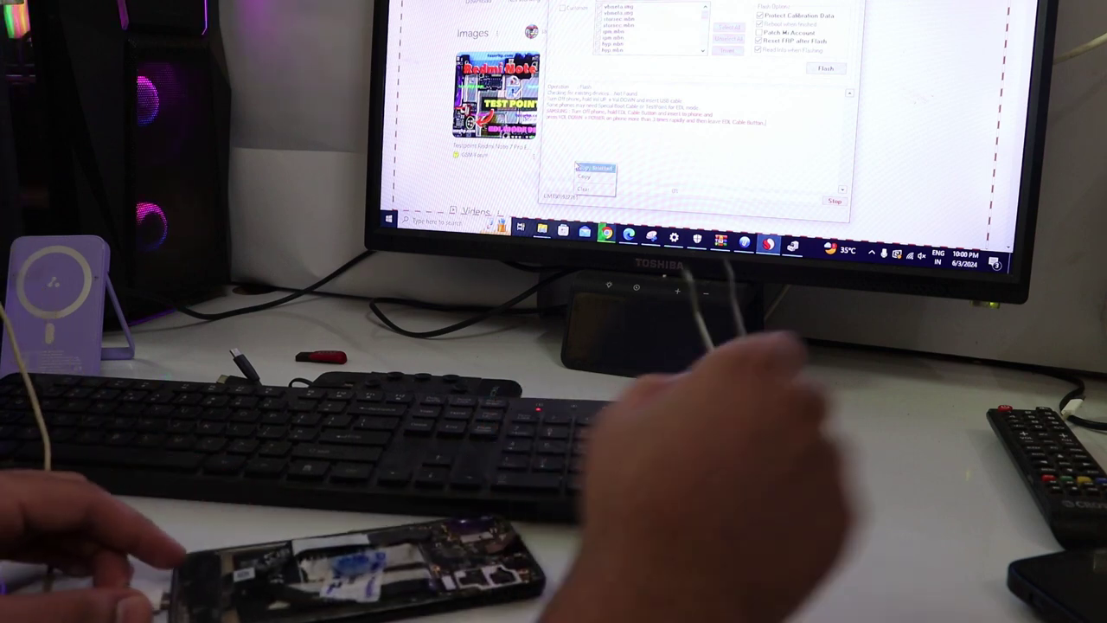
pyautogui.click(642, 145)
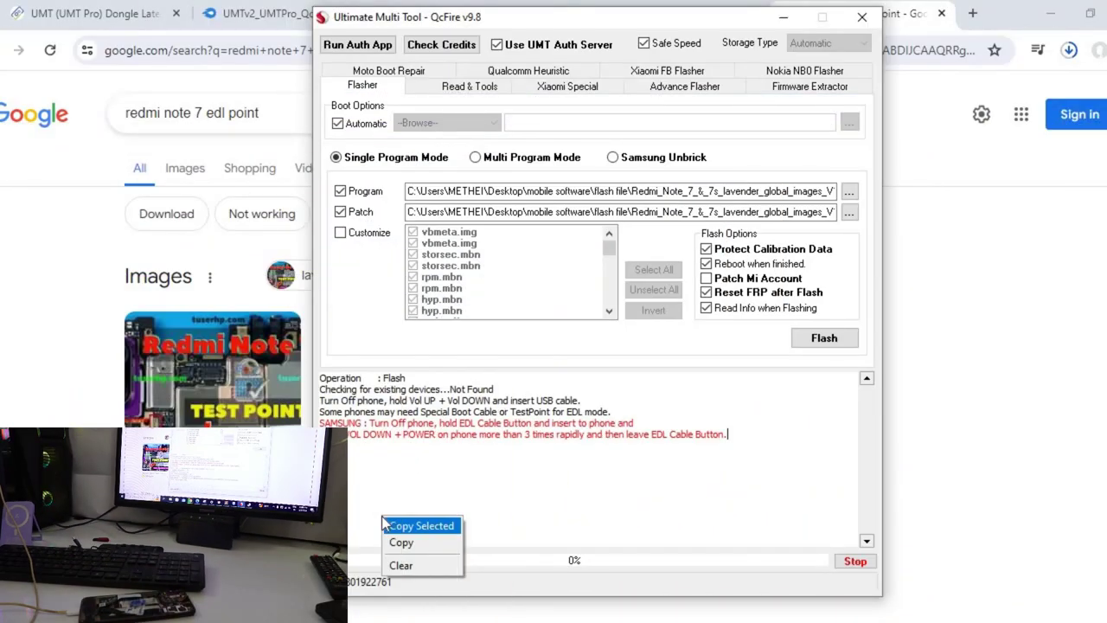
pyautogui.click(507, 475)
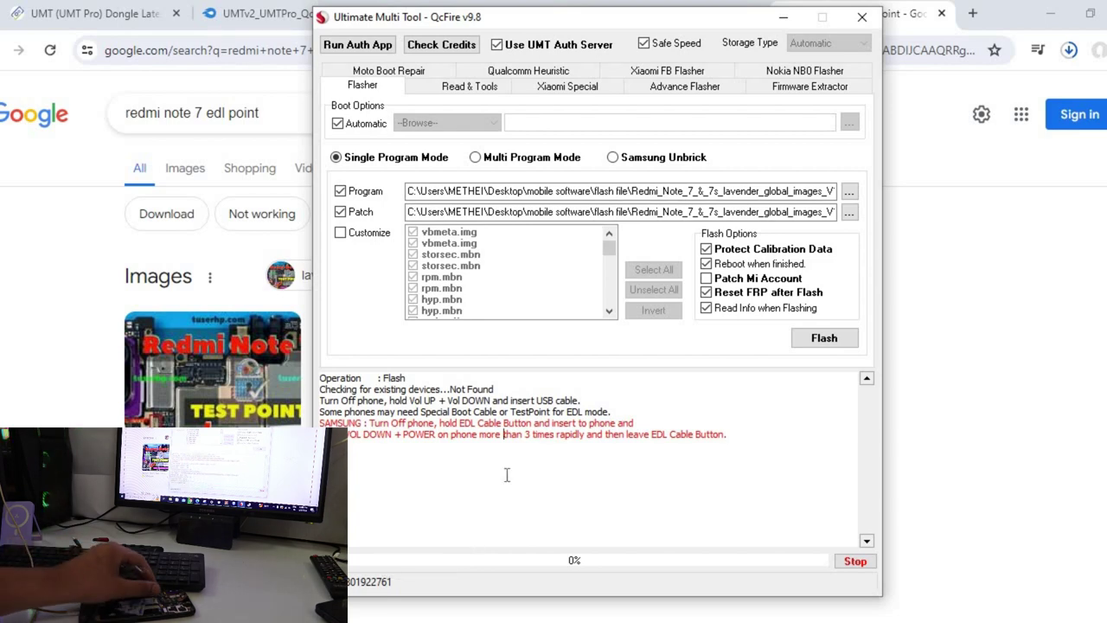